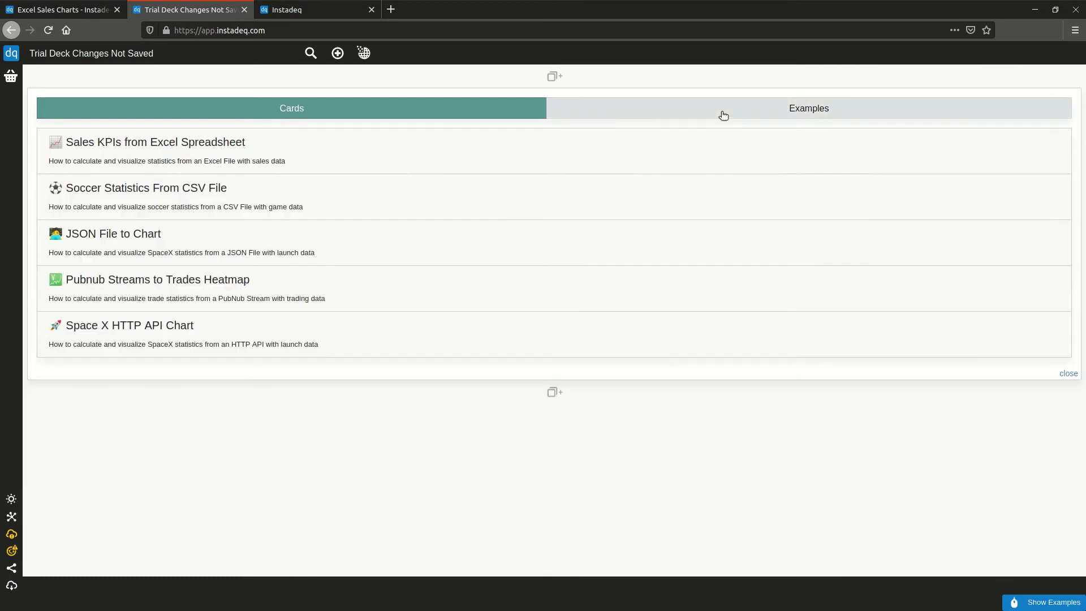
Open the Sales KPIs from Excel Spreadsheet example and save its linked Sales.xls file
click(364, 154)
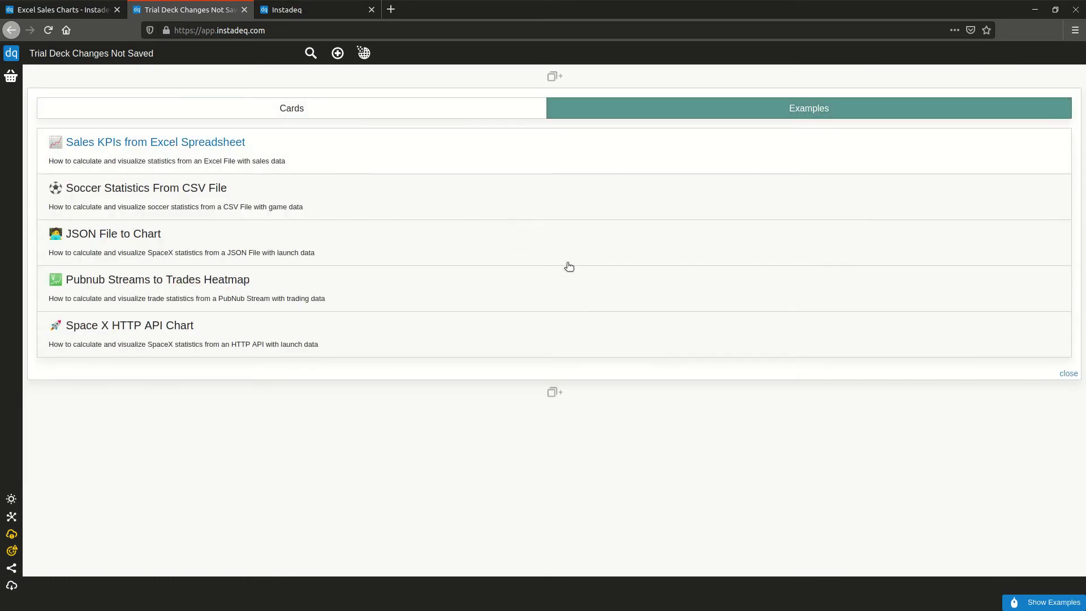
scroll(568, 263, down, 8)
scroll(638, 328, down, 3)
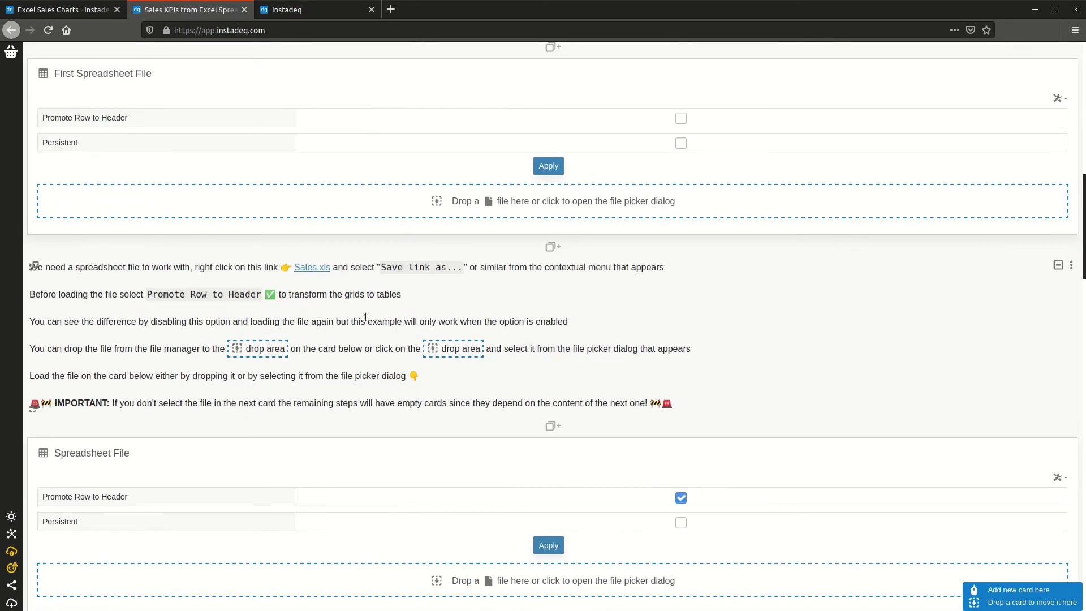
right_click(314, 270)
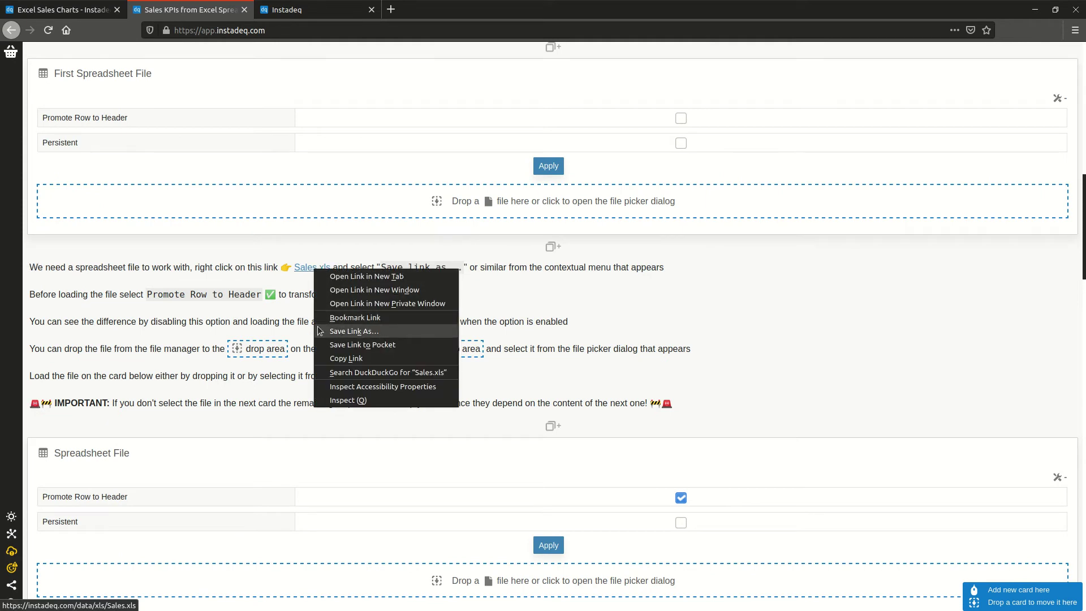
click(358, 332)
Start a separate trial deck without logging in and add a Spreadsheet File card to it
click(314, 16)
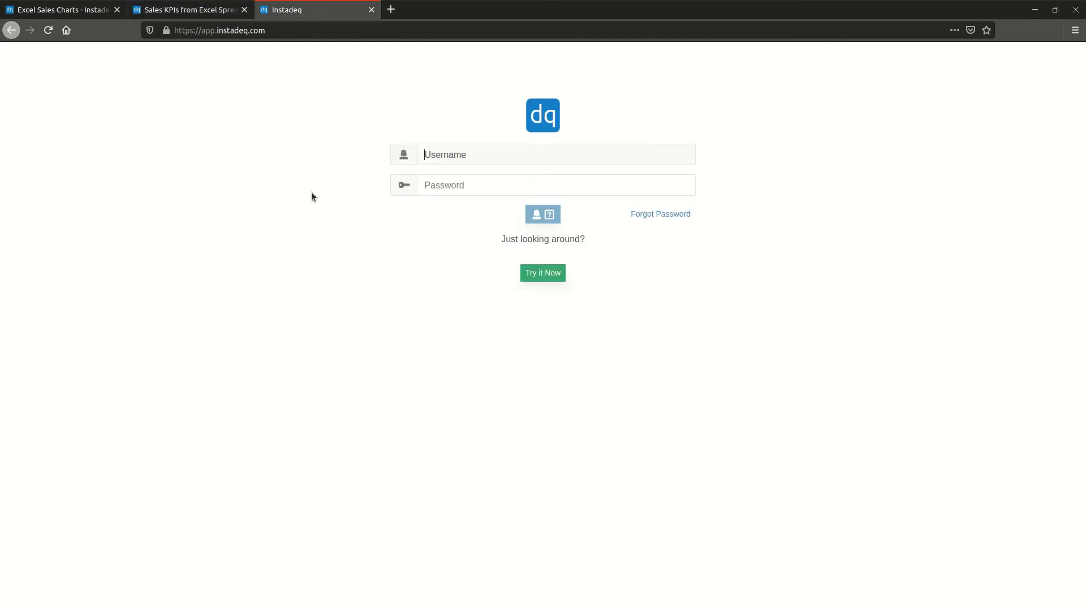
click(528, 276)
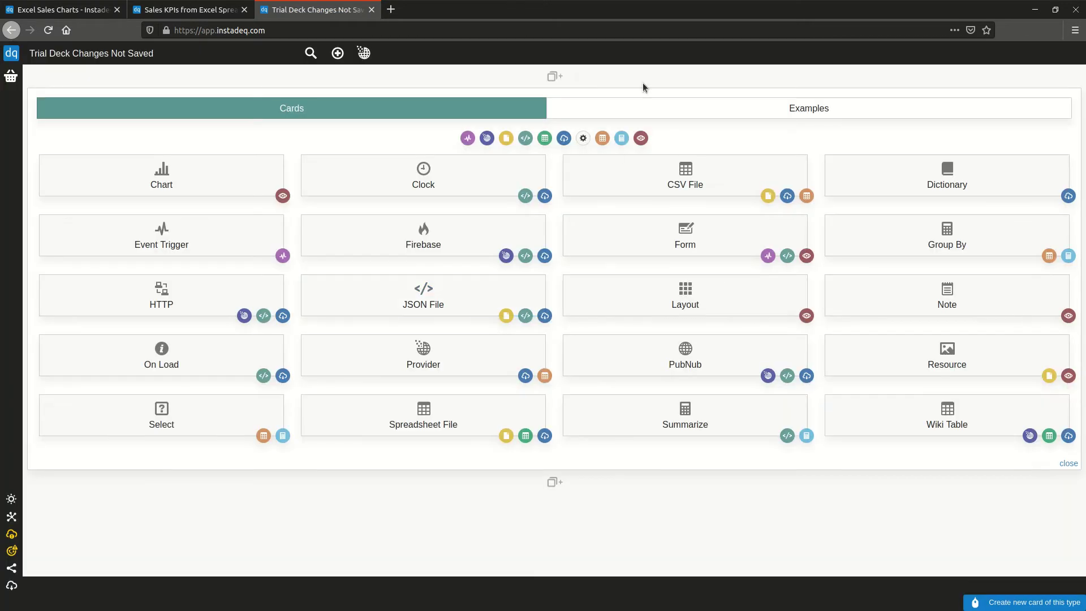
click(359, 425)
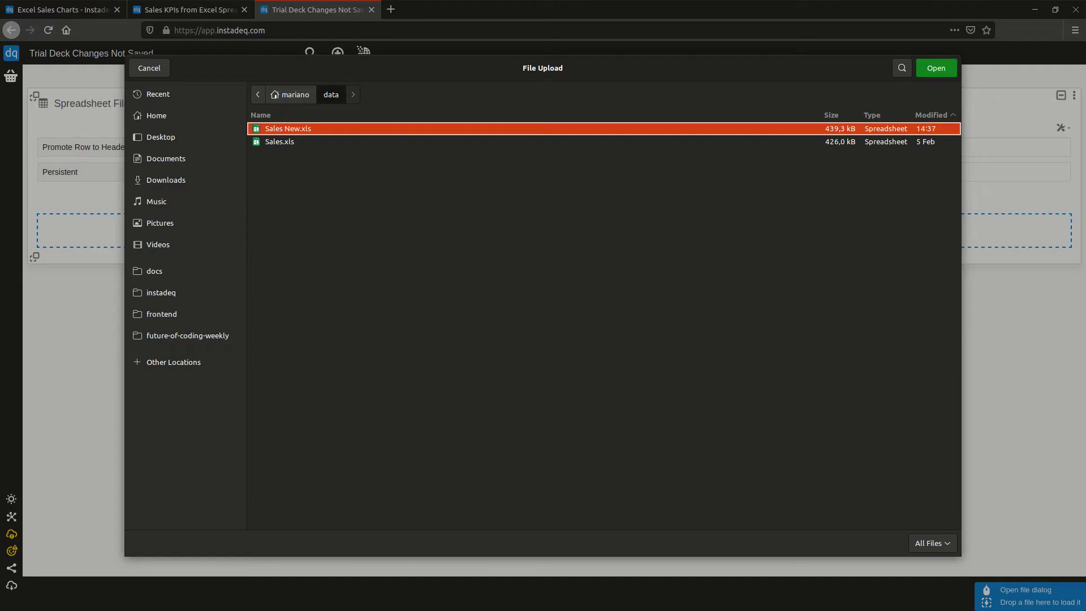
Load Sales.xls into the Spreadsheet File card with Promote Row to Header enabled
double_click(288, 142)
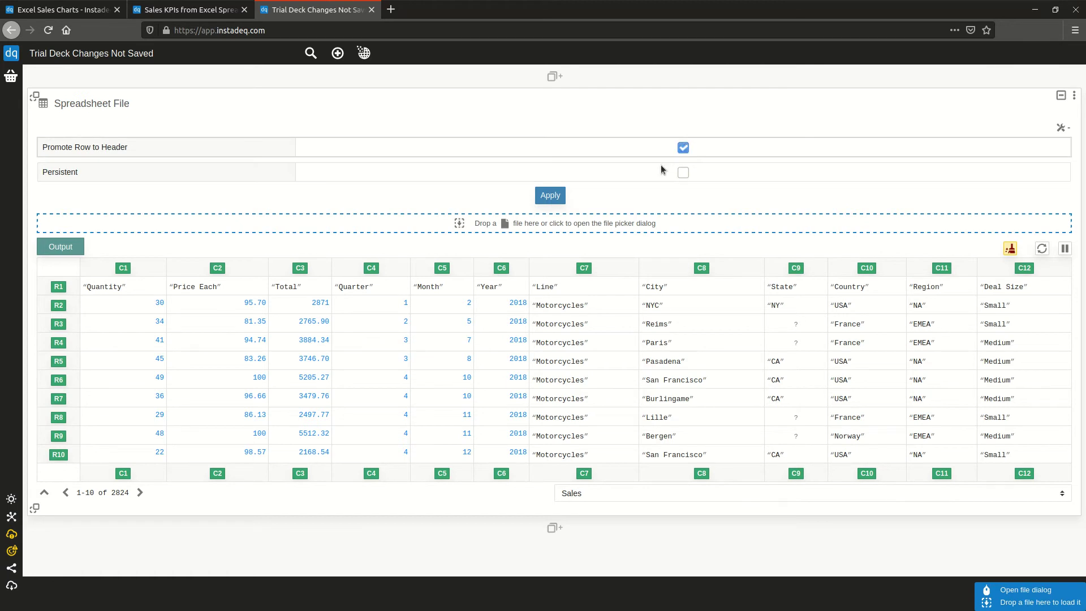
click(507, 229)
double_click(287, 142)
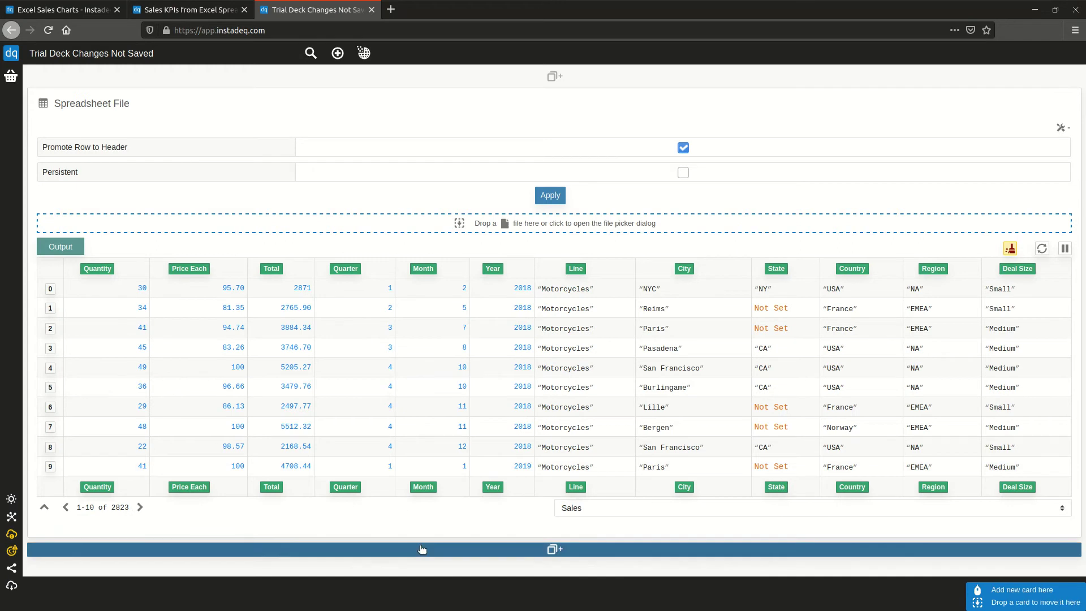
Add a Group By card below the Spreadsheet File card
click(424, 548)
scroll(427, 342, down, 8)
scroll(429, 336, down, 3)
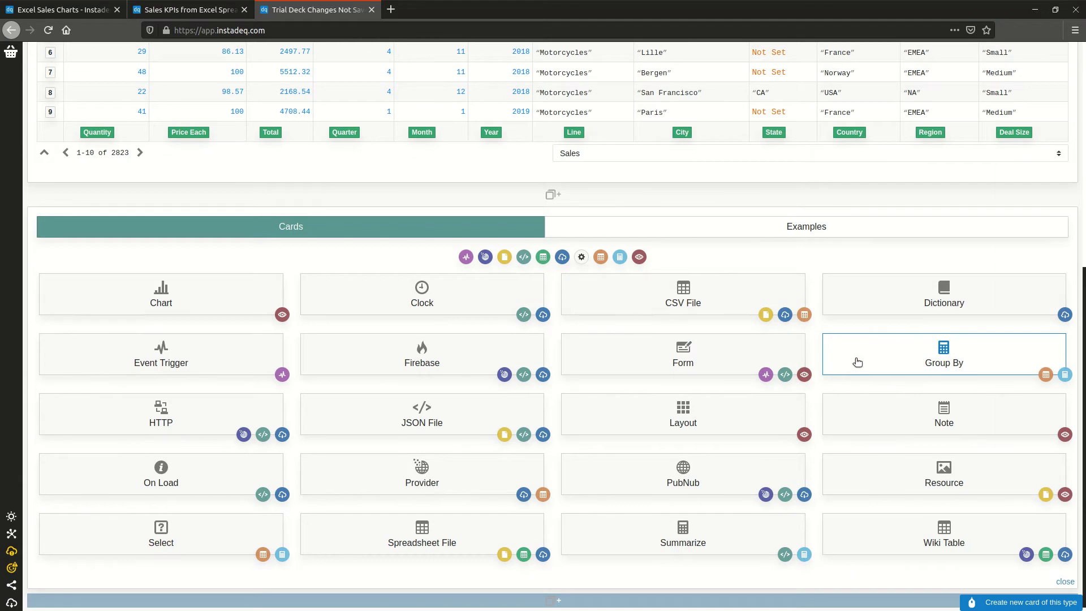
click(857, 362)
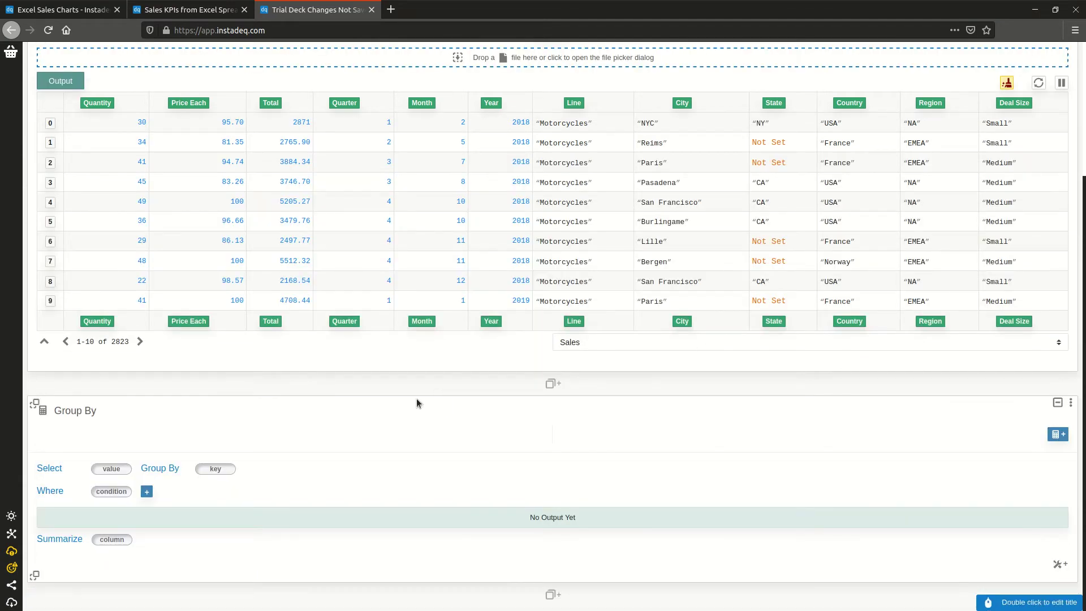
Configure the Group By card to select the Sum of the Total column grouped by Line
drag(275, 322, 172, 436)
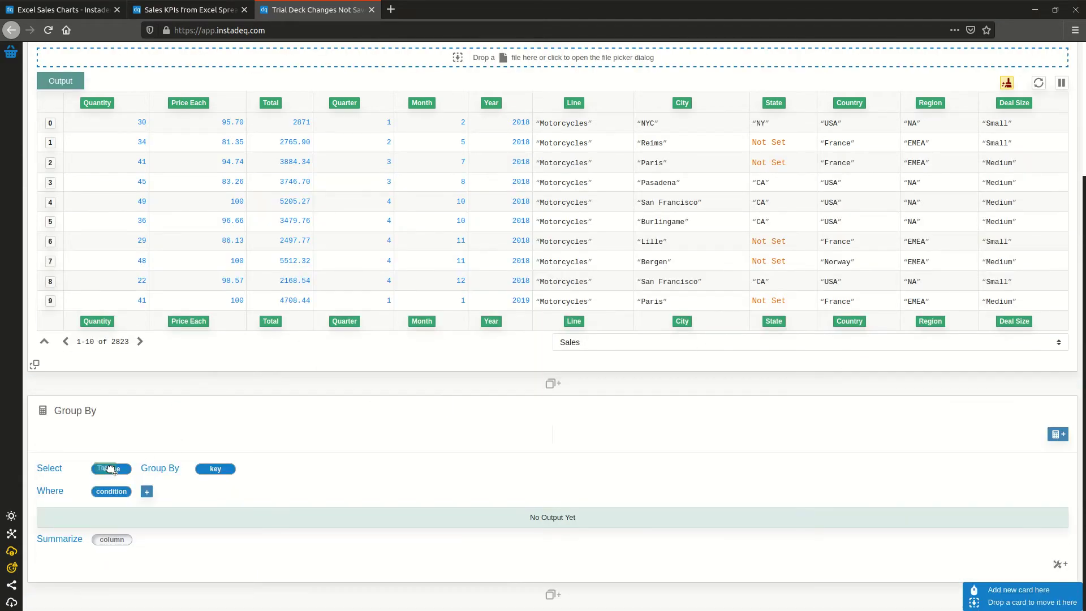
drag(111, 469, 111, 470)
scroll(125, 430, down, 3)
click(136, 384)
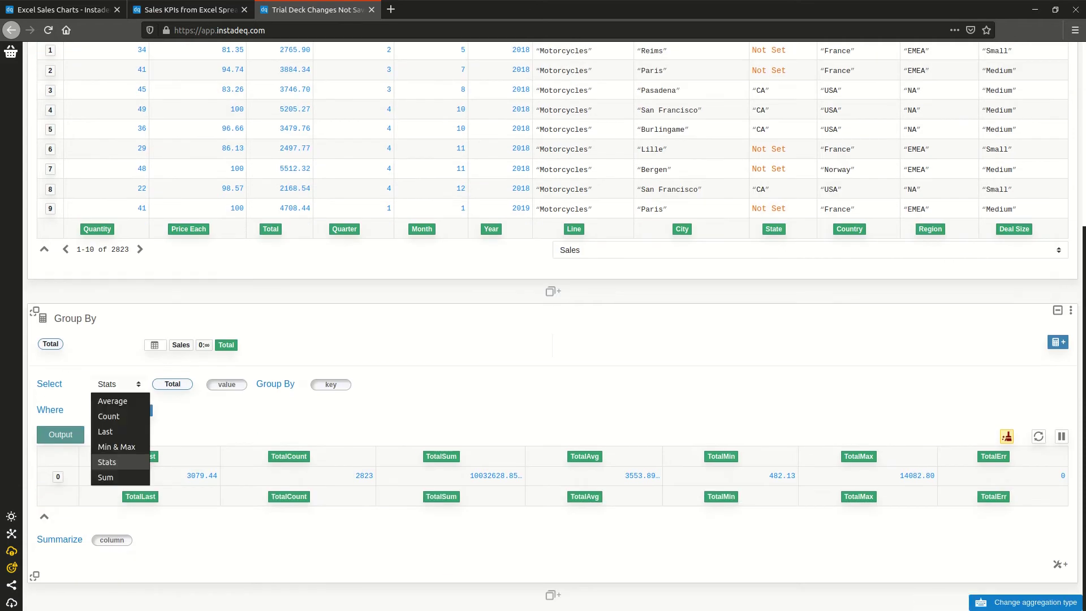
click(125, 477)
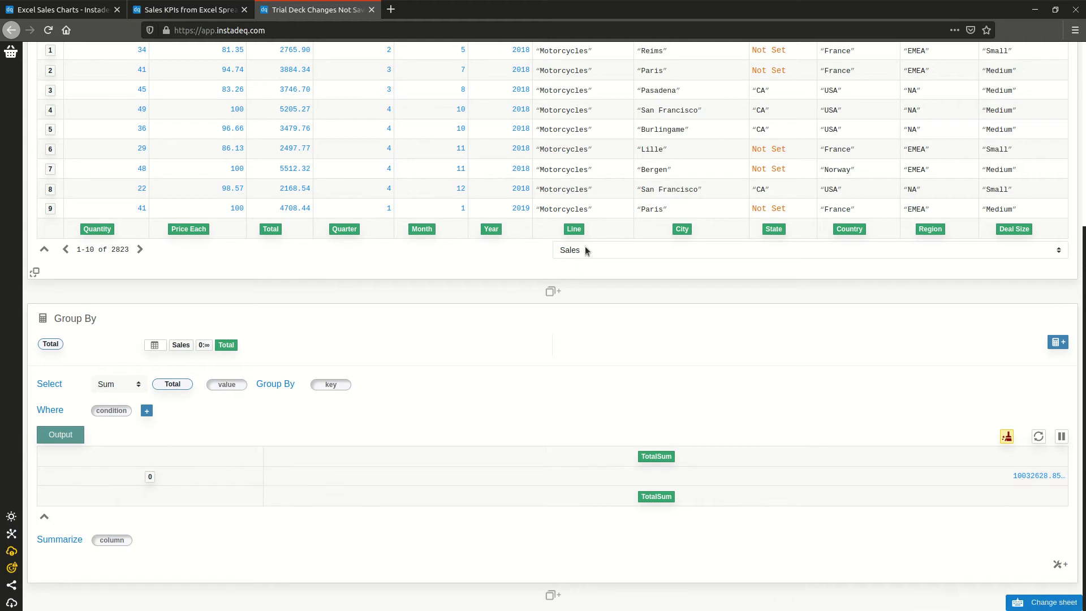
drag(572, 229, 332, 384)
scroll(477, 380, down, 3)
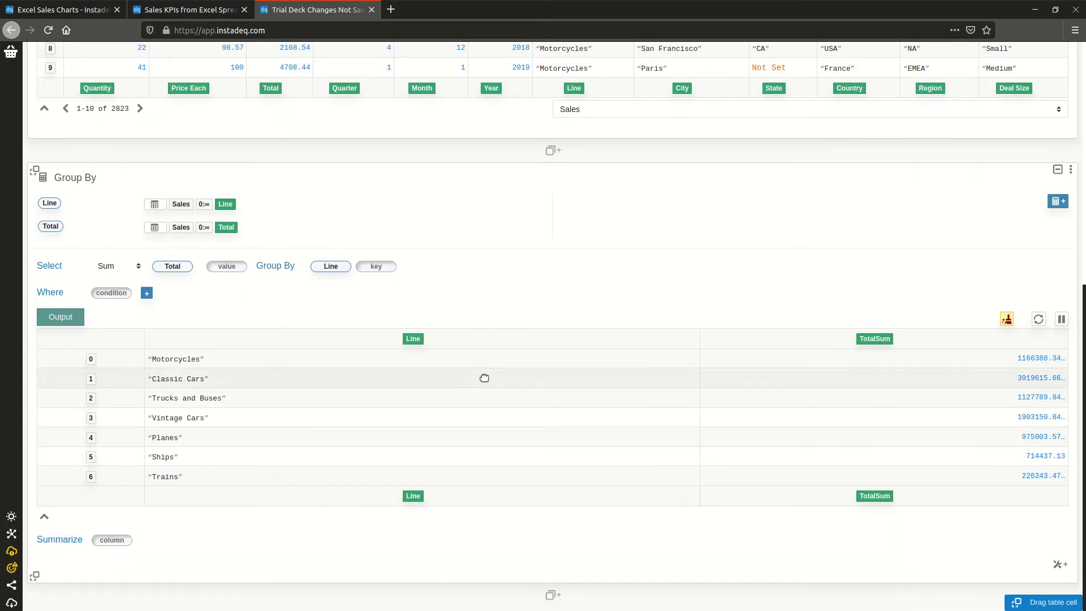
Add a Chart card below the Group By card and chart TotalSum by Line
click(469, 592)
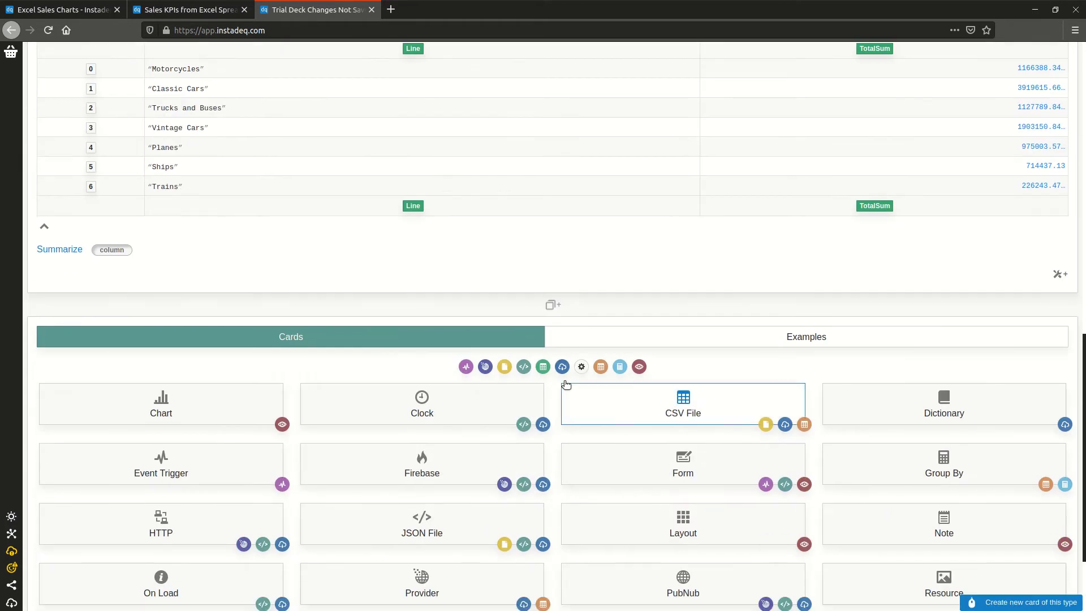
click(254, 310)
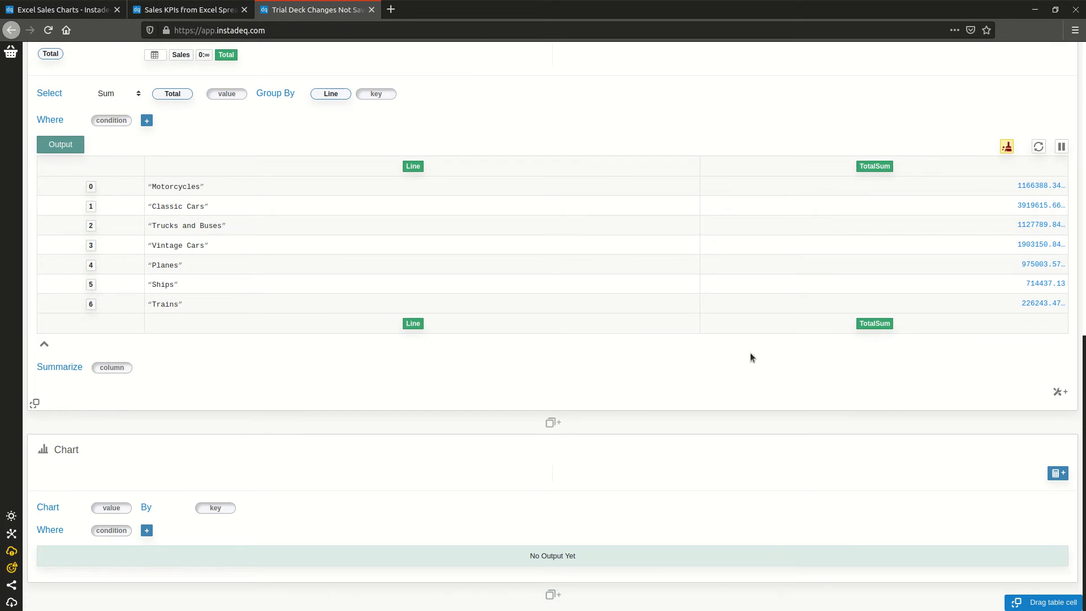
drag(852, 329, 111, 508)
drag(411, 325, 282, 507)
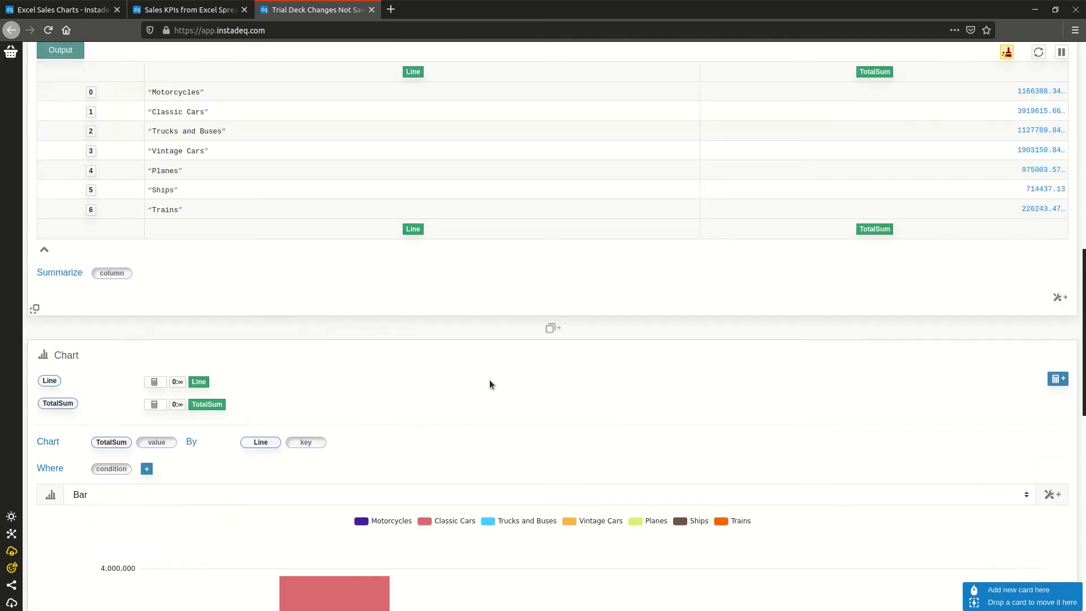
Hide the bar chart's legends and set its orientation to Horizontal
scroll(1030, 238, down, 2)
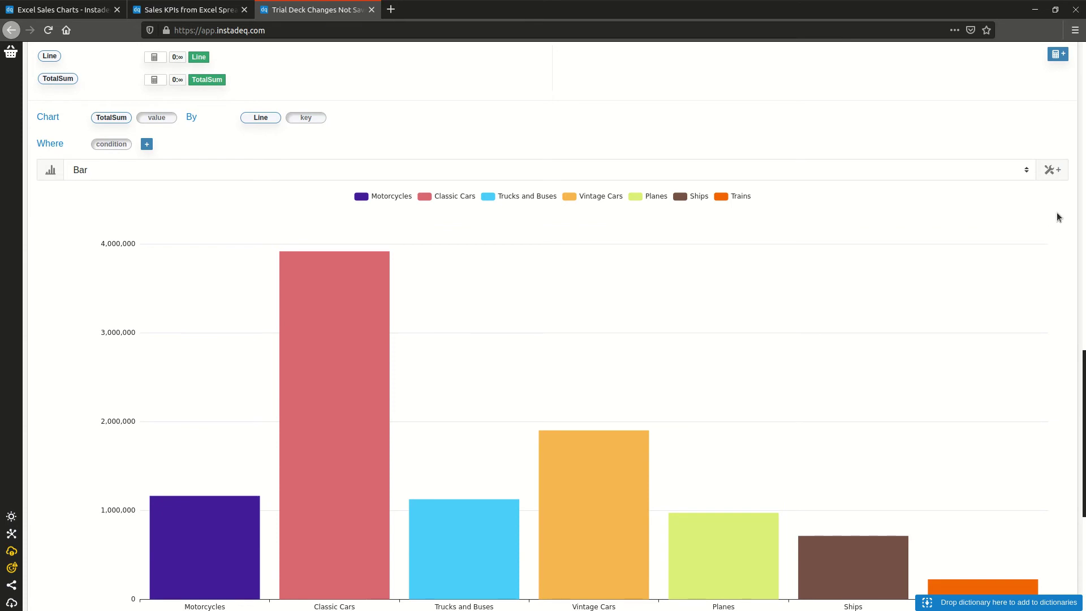
click(1051, 171)
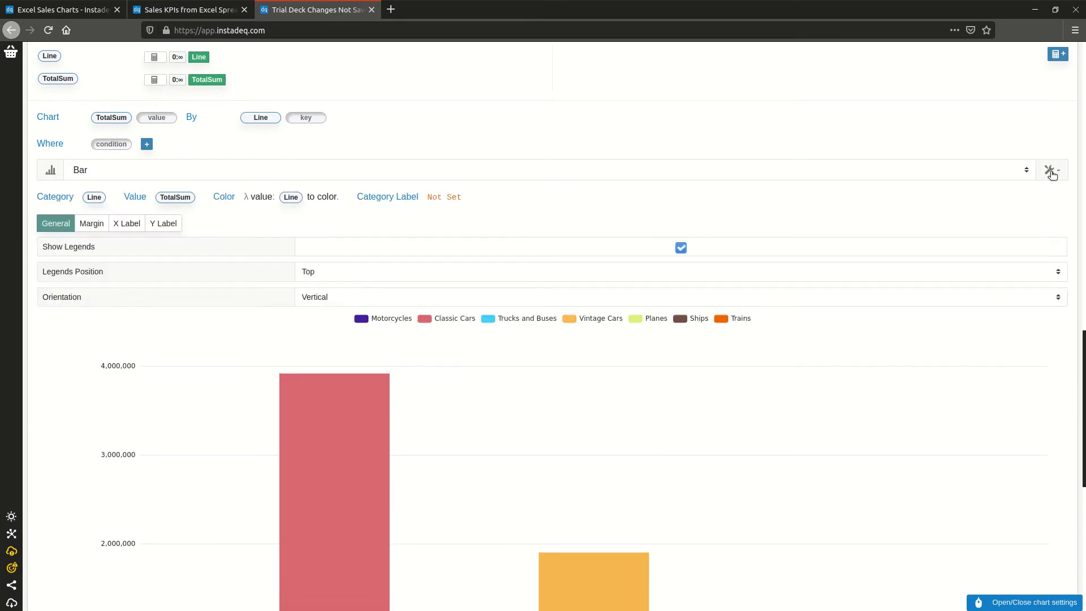
click(680, 247)
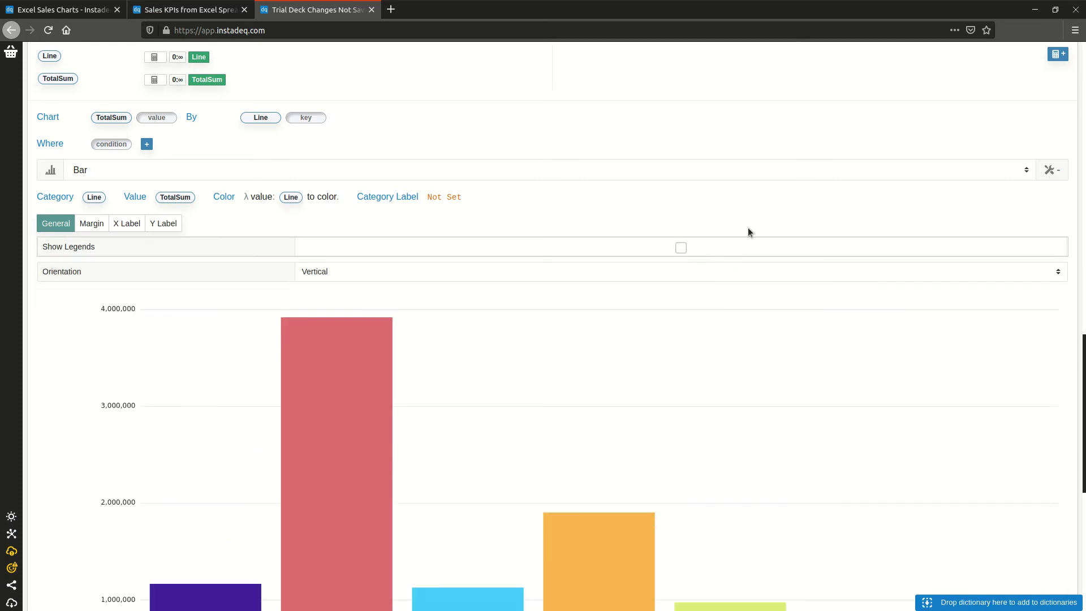
scroll(792, 226, down, 1)
scroll(792, 214, down, 1)
click(764, 209)
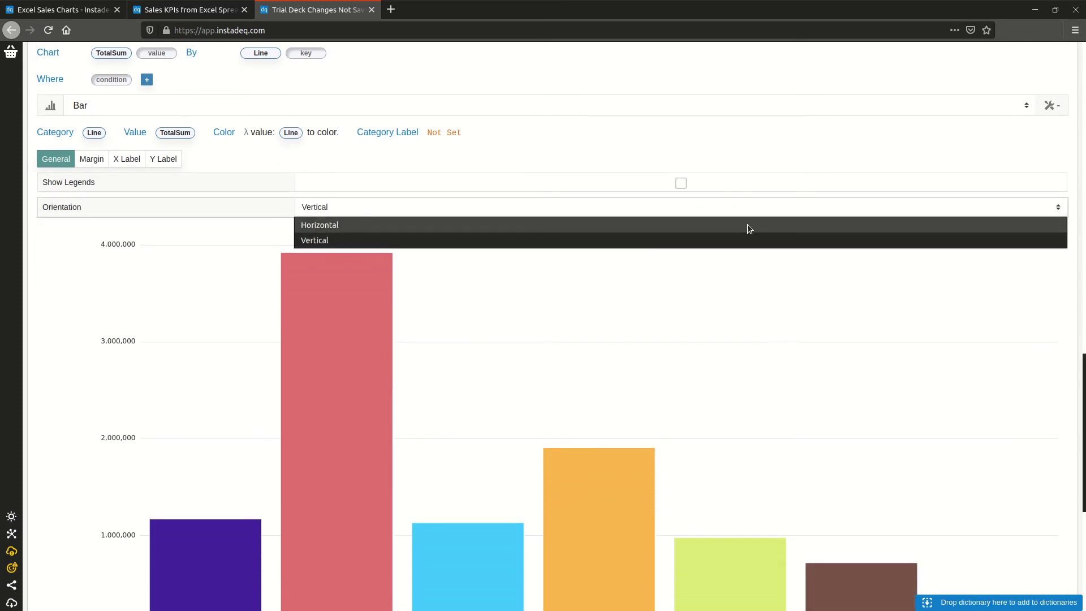
click(748, 224)
Sort the chart's output table by TotalSum in ascending order
scroll(1056, 278, down, 5)
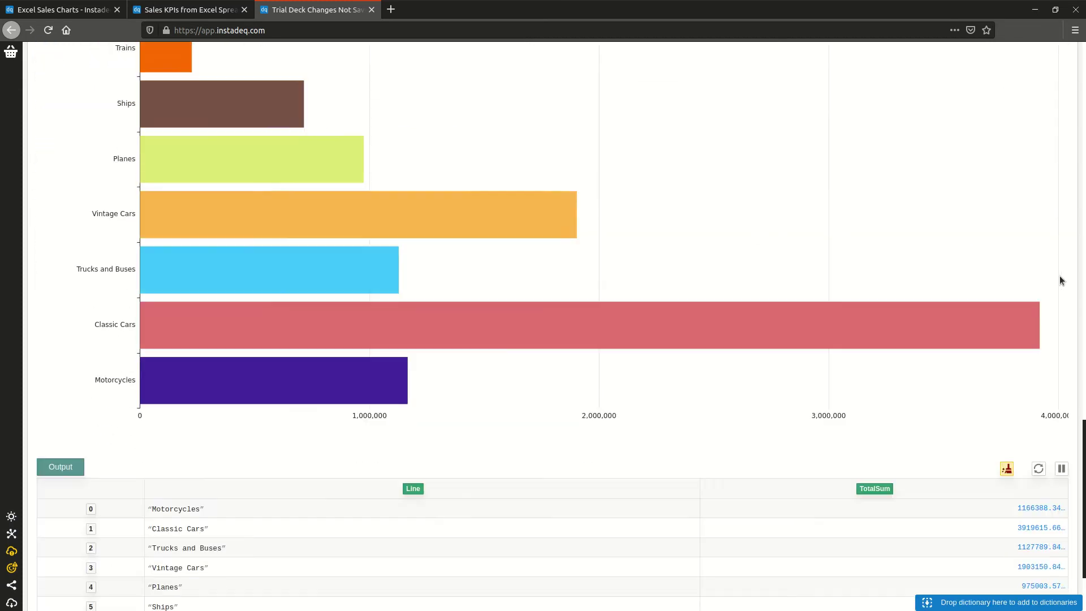
click(1058, 490)
scroll(1067, 319, up, 3)
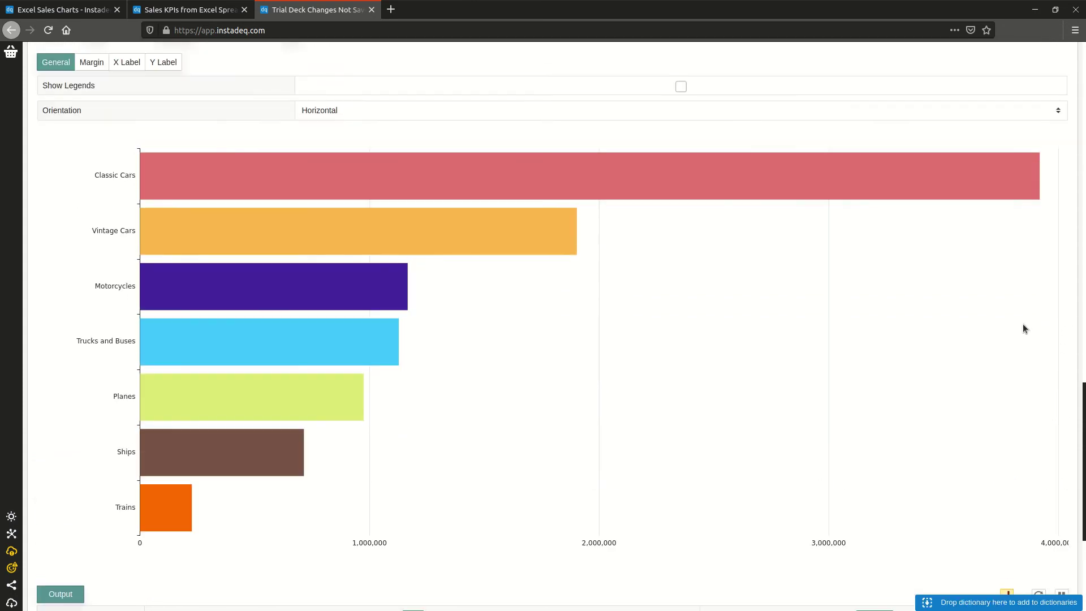
Set the chart's Color value to a single solid blue for all bars
scroll(416, 191, up, 2)
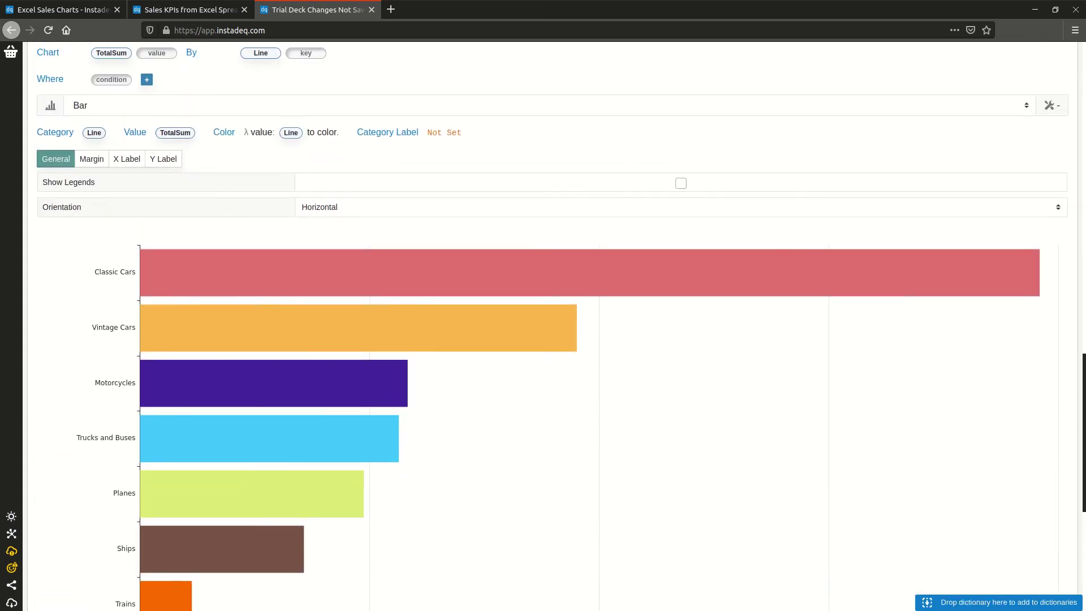
click(324, 139)
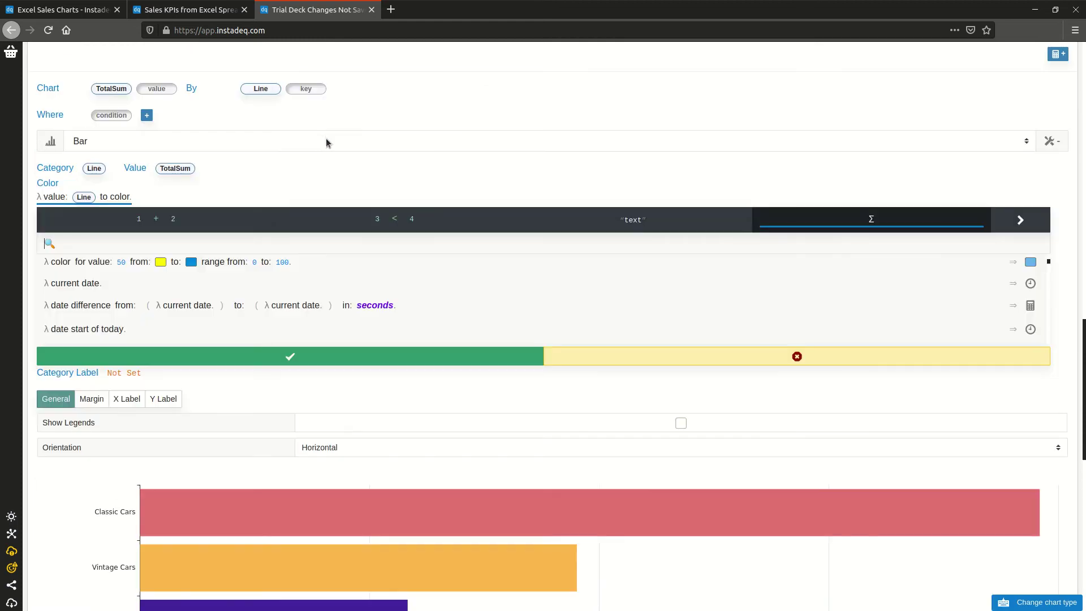
click(1024, 225)
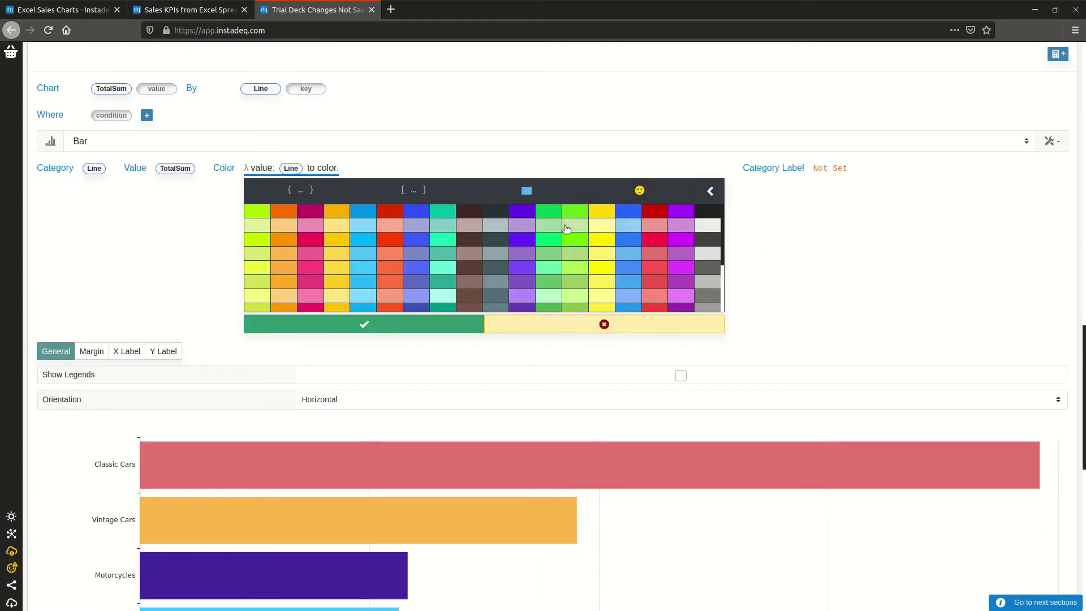
click(369, 214)
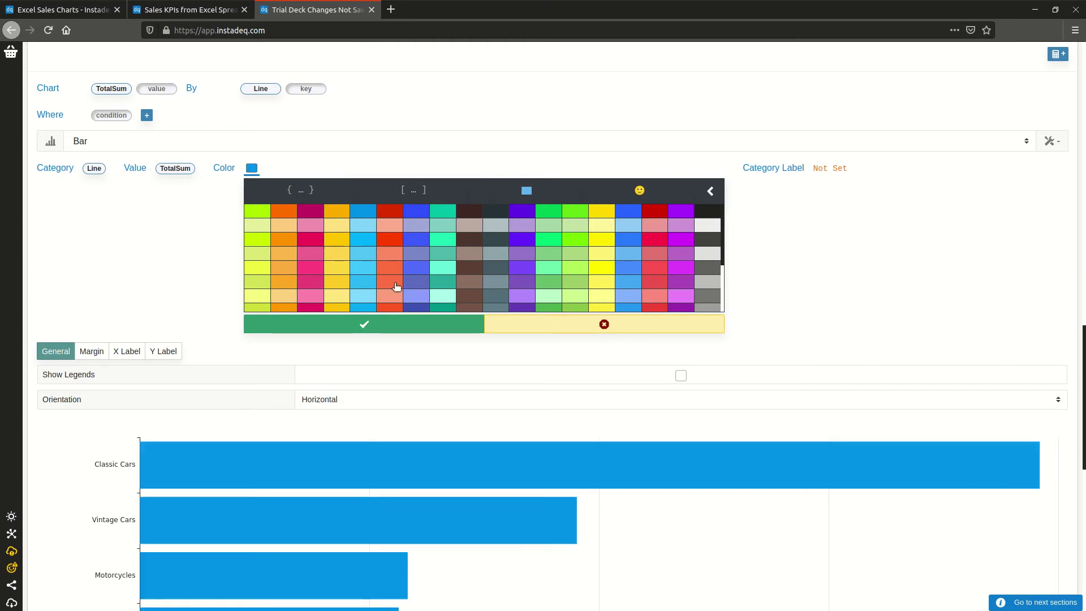
Set the chart's Color to the color for value formula, from yellow to blue with range 0 to 100
click(710, 191)
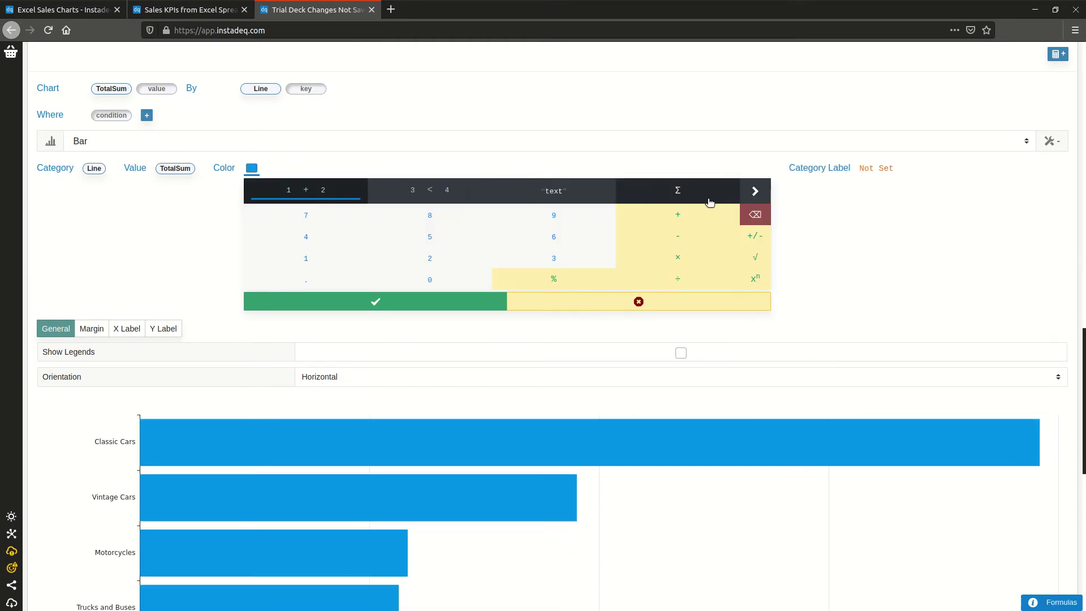
click(703, 194)
scroll(281, 288, down, 3)
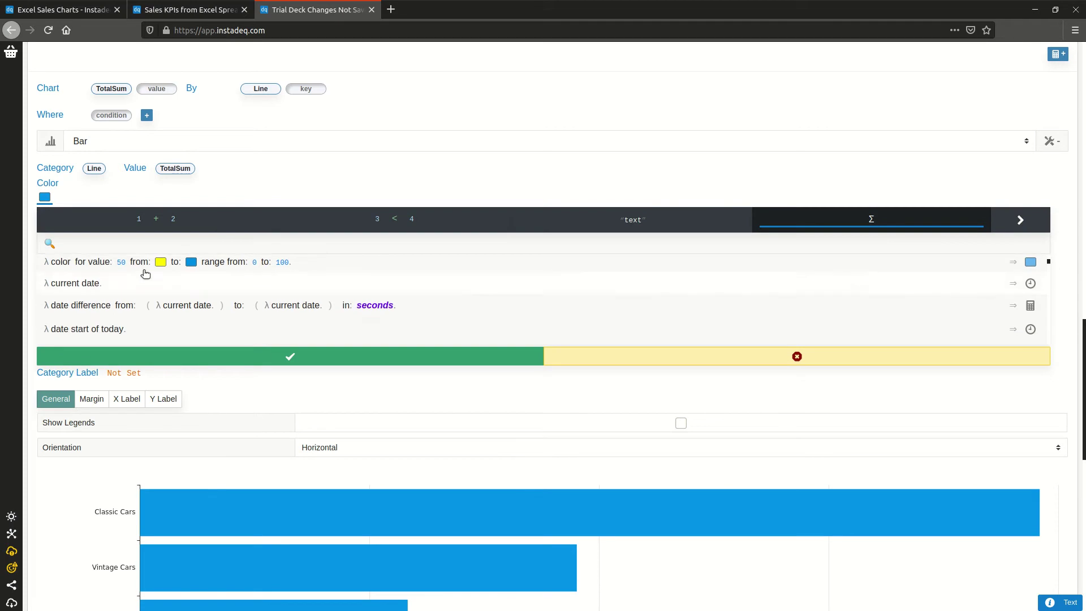
click(107, 266)
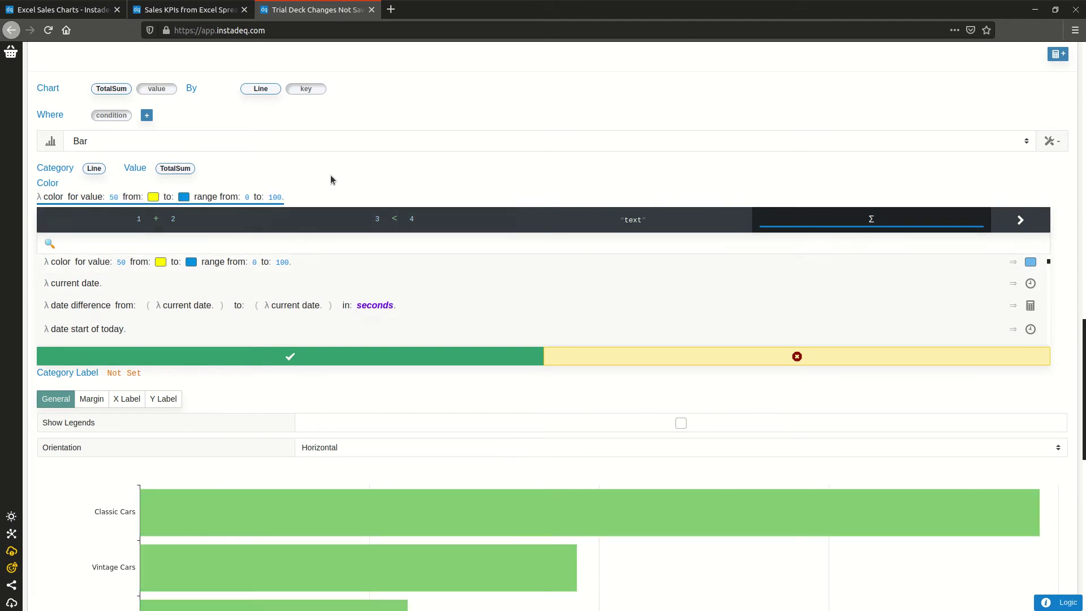
Use TotalSum as the value in the chart's color formula
scroll(341, 164, up, 1)
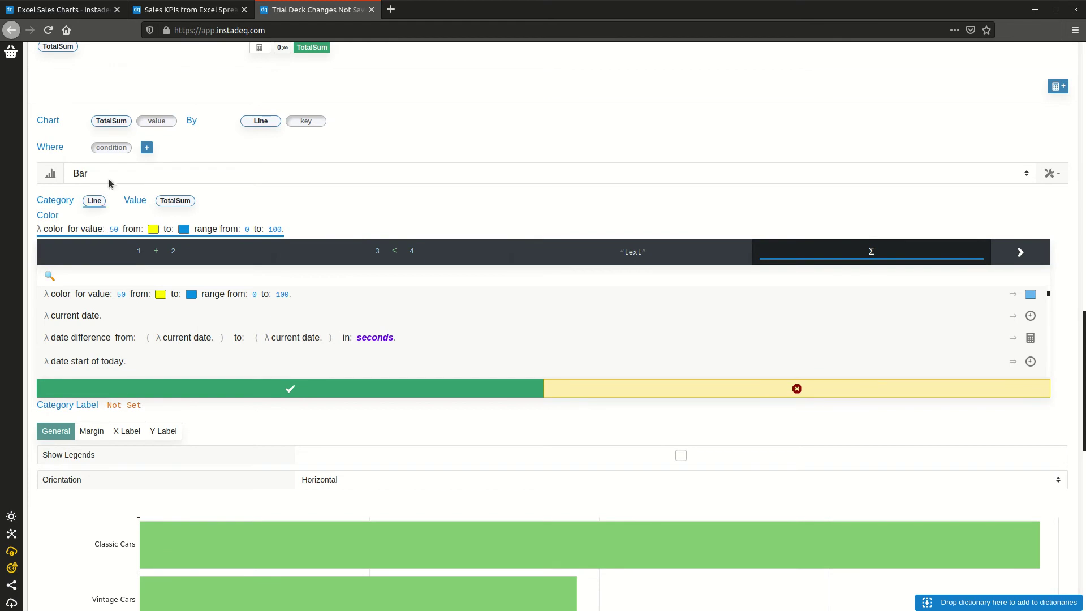
drag(111, 120, 96, 229)
scroll(385, 169, down, 4)
scroll(445, 138, up, 1)
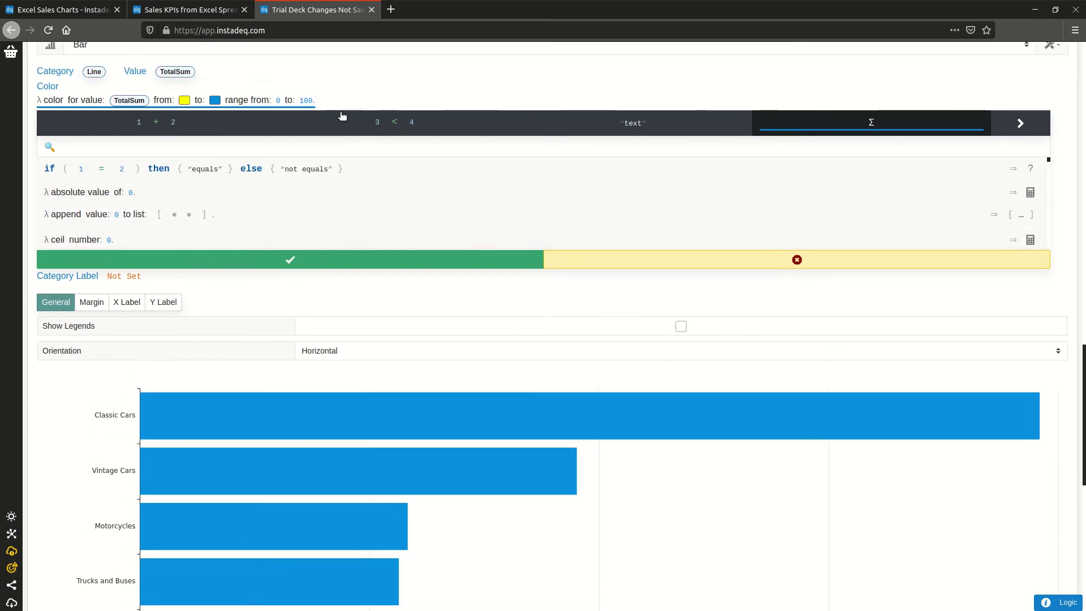
Add Min and Max summaries of the TotalSum column to the Group By card
scroll(382, 100, up, 3)
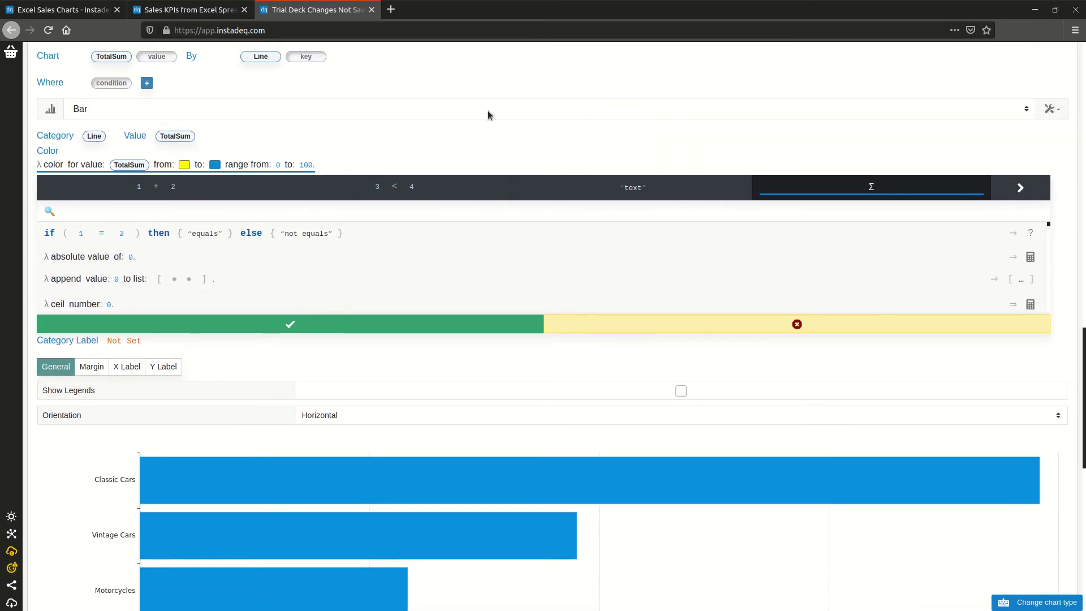
scroll(513, 130, up, 7)
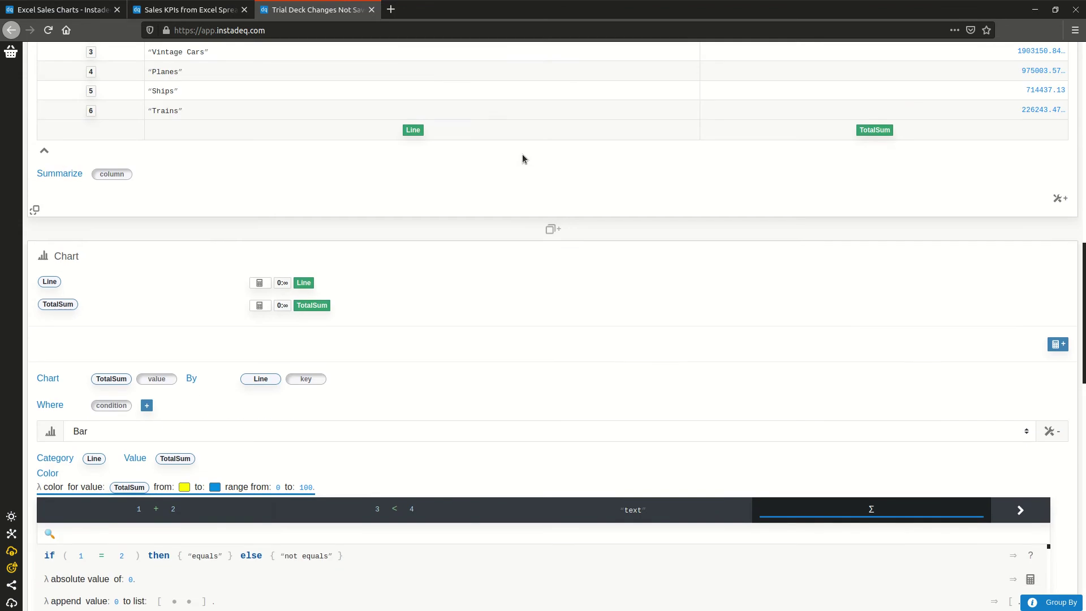
scroll(521, 161, up, 2)
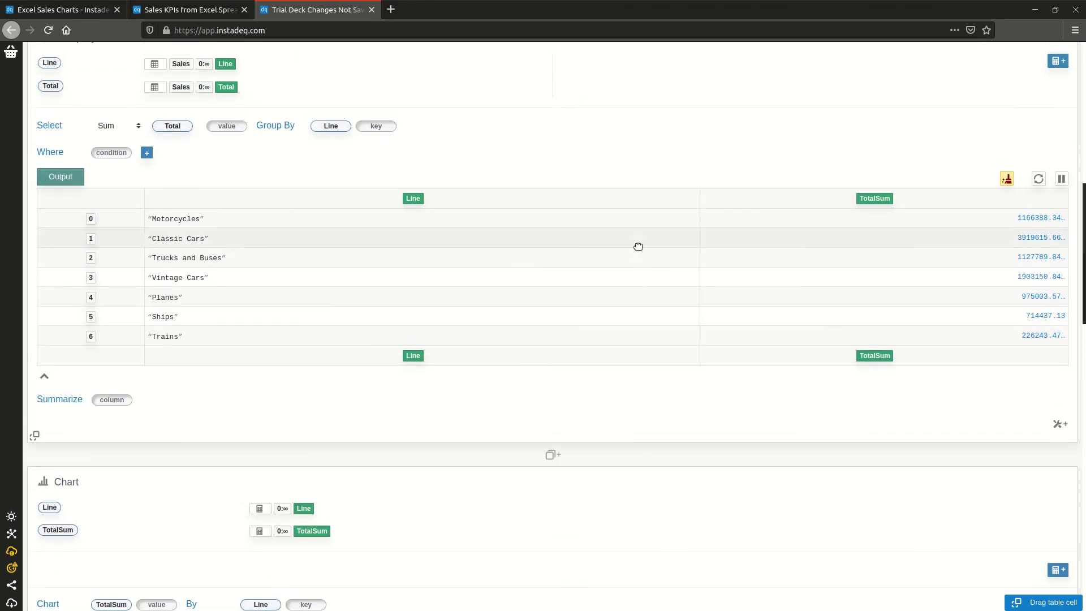
scroll(624, 273, down, 1)
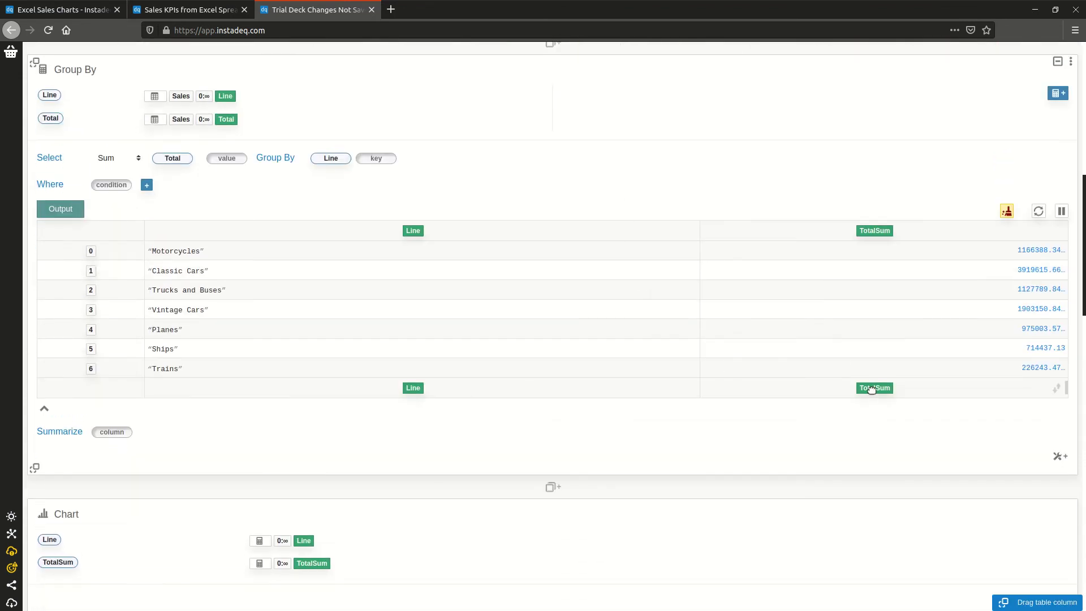
drag(871, 388, 101, 432)
drag(862, 390, 112, 434)
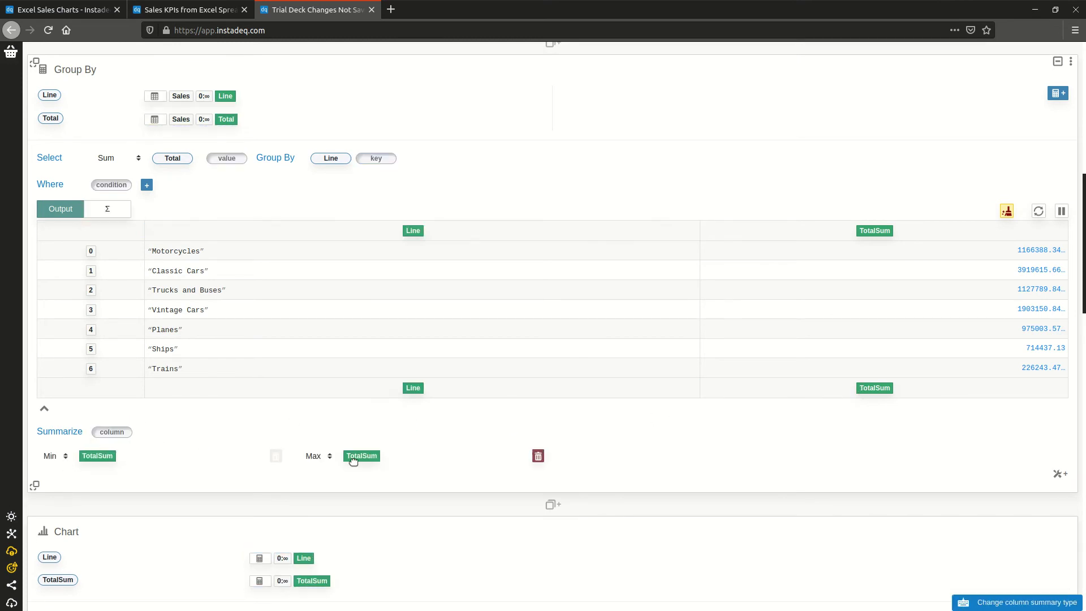
Add the Group By card's Min and Max TotalSum summaries to the bar chart's values
scroll(577, 397, down, 4)
scroll(591, 396, down, 7)
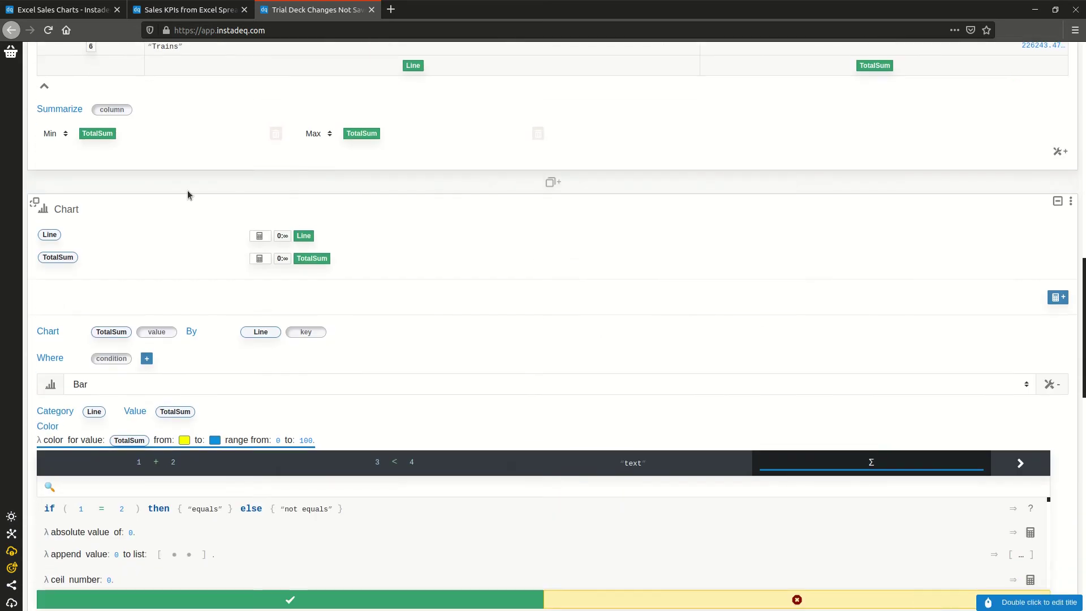
drag(102, 138, 159, 333)
drag(349, 139, 215, 355)
Set the bar chart's color formula range from TotalSumMin to TotalSumMax and apply the formula
scroll(560, 283, down, 7)
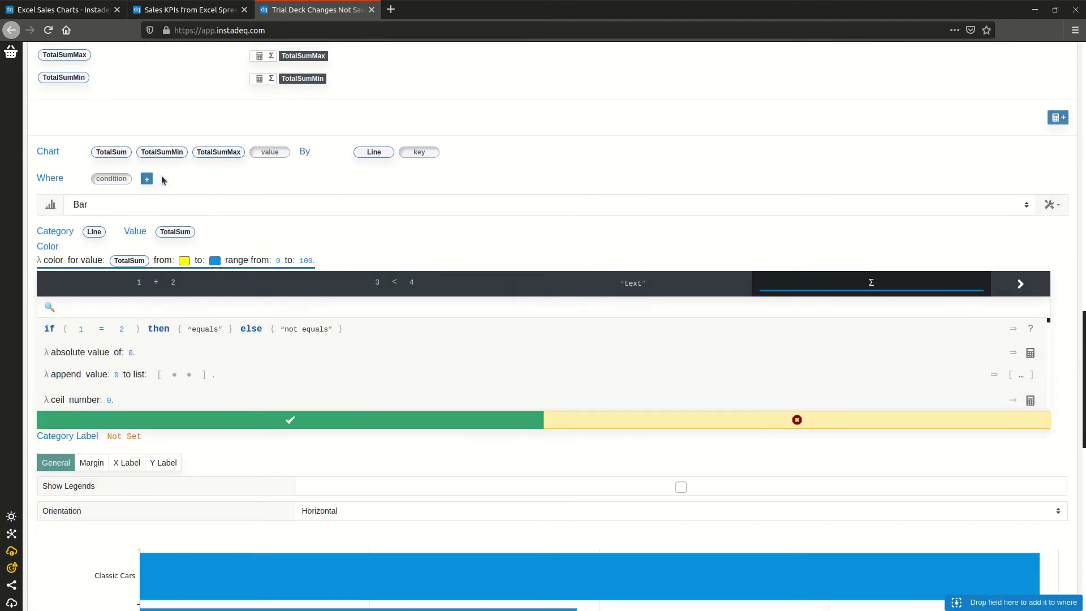
drag(155, 153, 262, 260)
drag(218, 151, 342, 260)
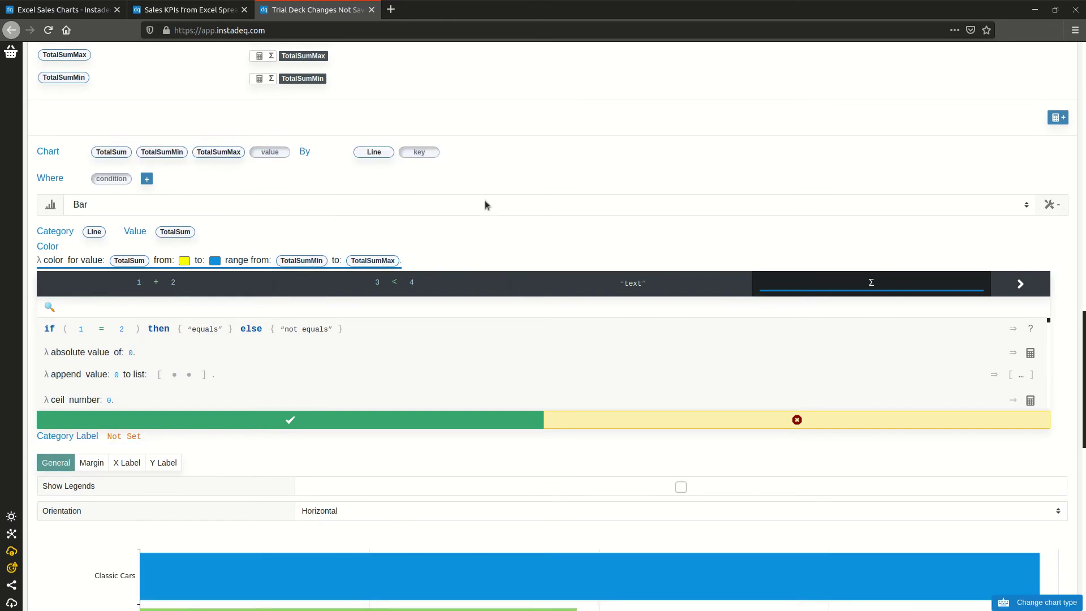
click(464, 424)
scroll(1004, 247, down, 3)
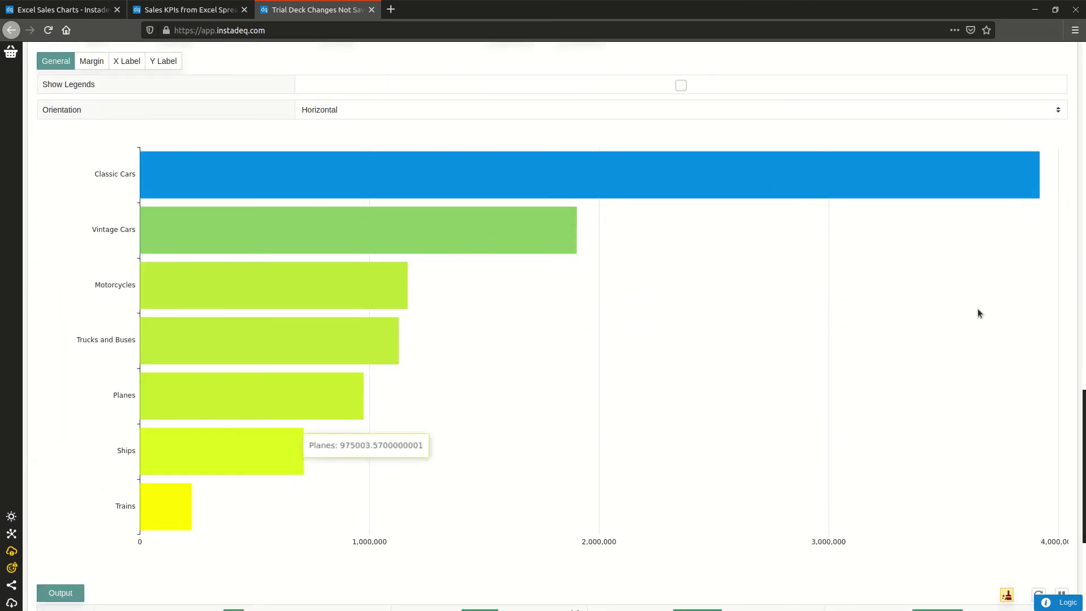
Duplicate the Group By card that sums Total by Line
scroll(1054, 265, up, 1)
drag(1082, 432, 1082, 203)
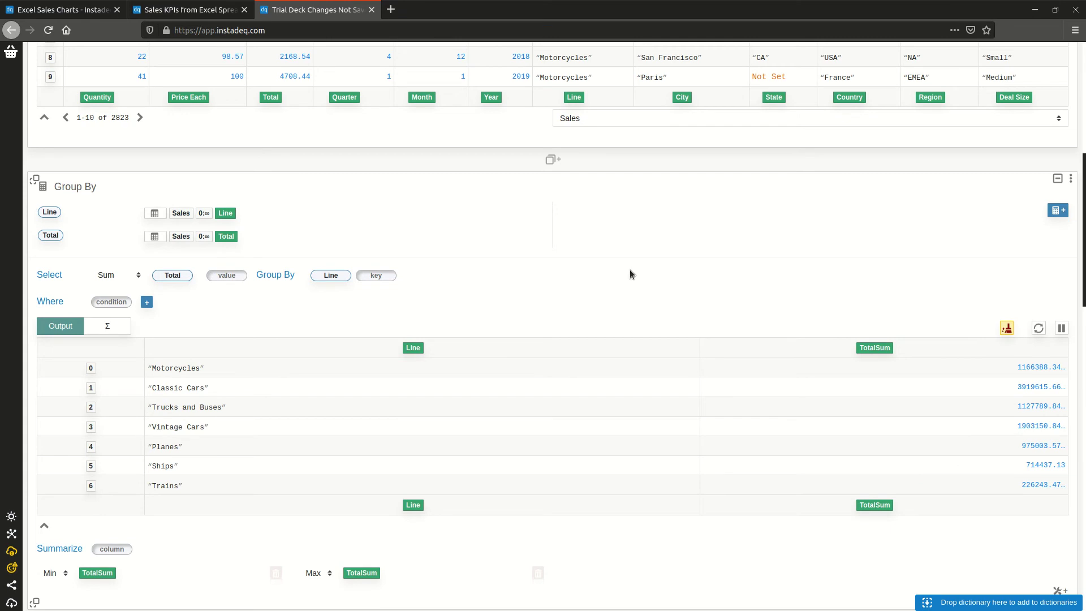
click(1072, 179)
click(484, 190)
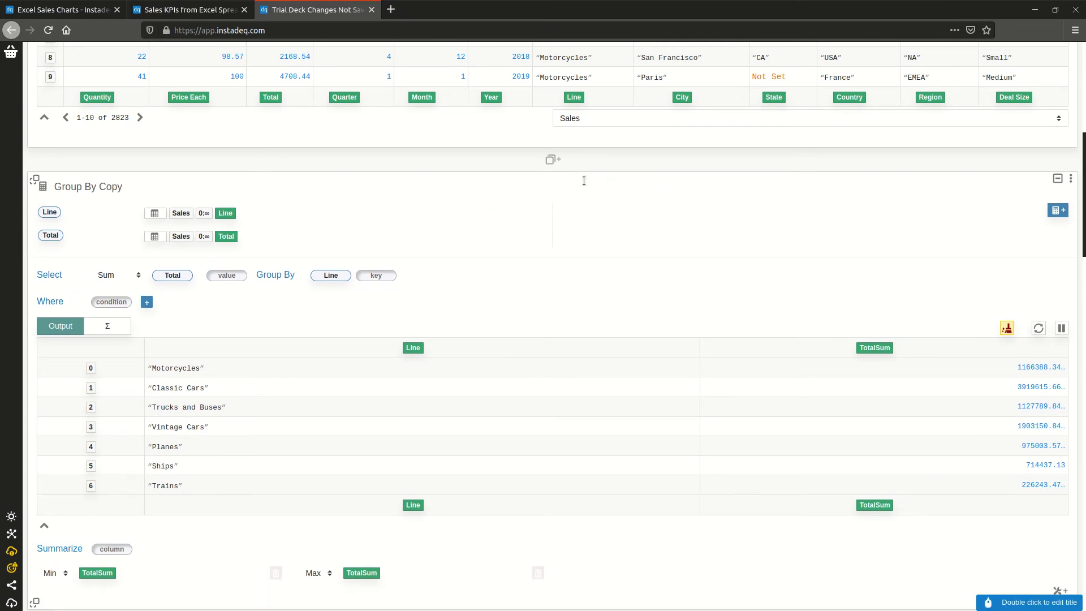
Add the Sales table's Year column as a second grouping key in the Group By Copy card
scroll(638, 206, up, 1)
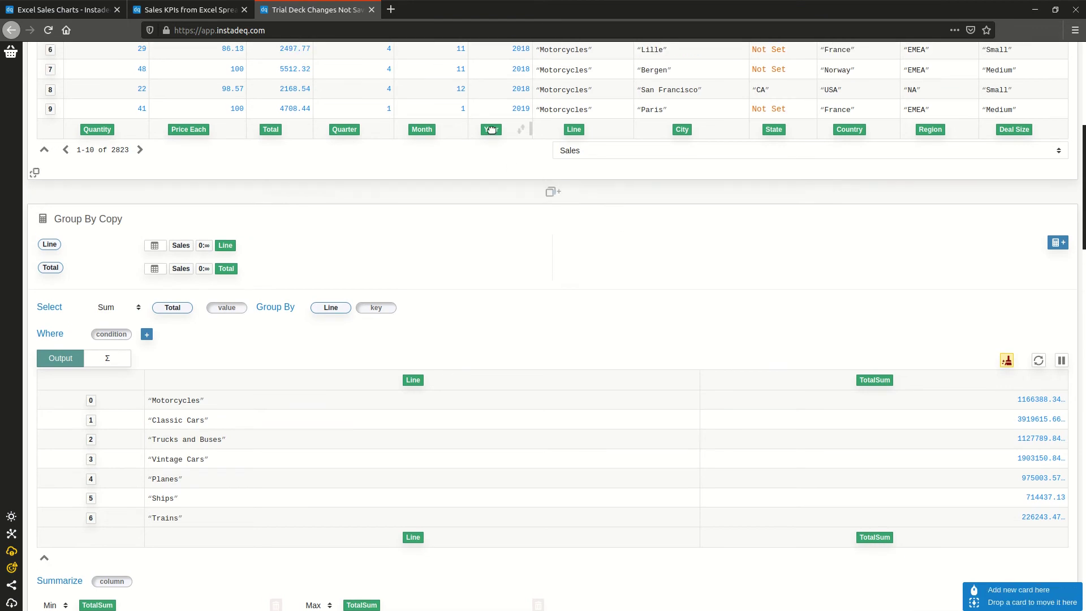
drag(489, 131, 384, 262)
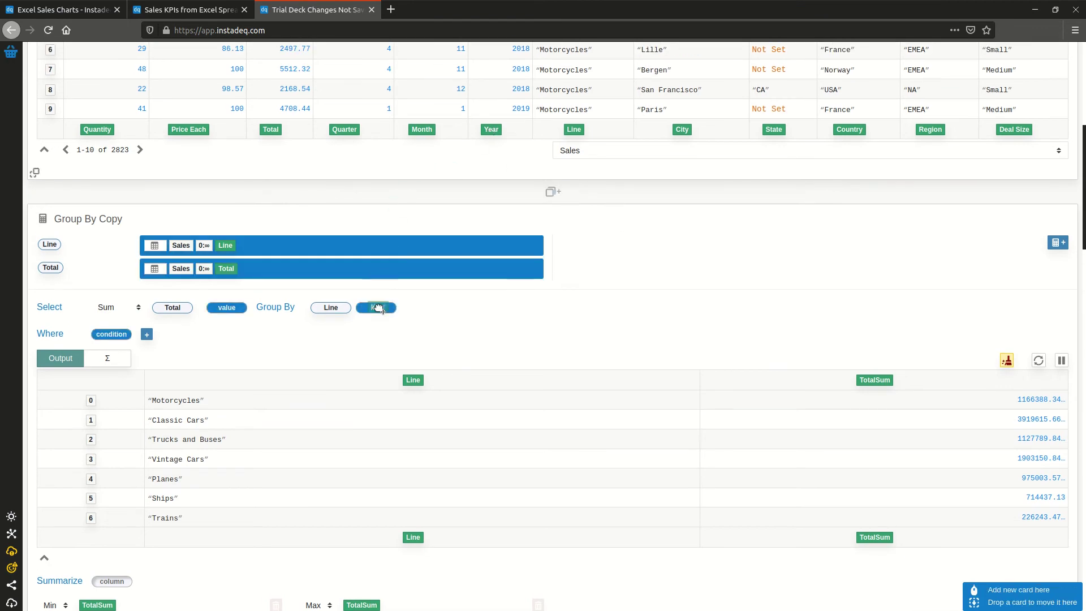
drag(378, 307, 378, 306)
Insert a new Chart card directly below the Group By Copy card
scroll(606, 236, down, 8)
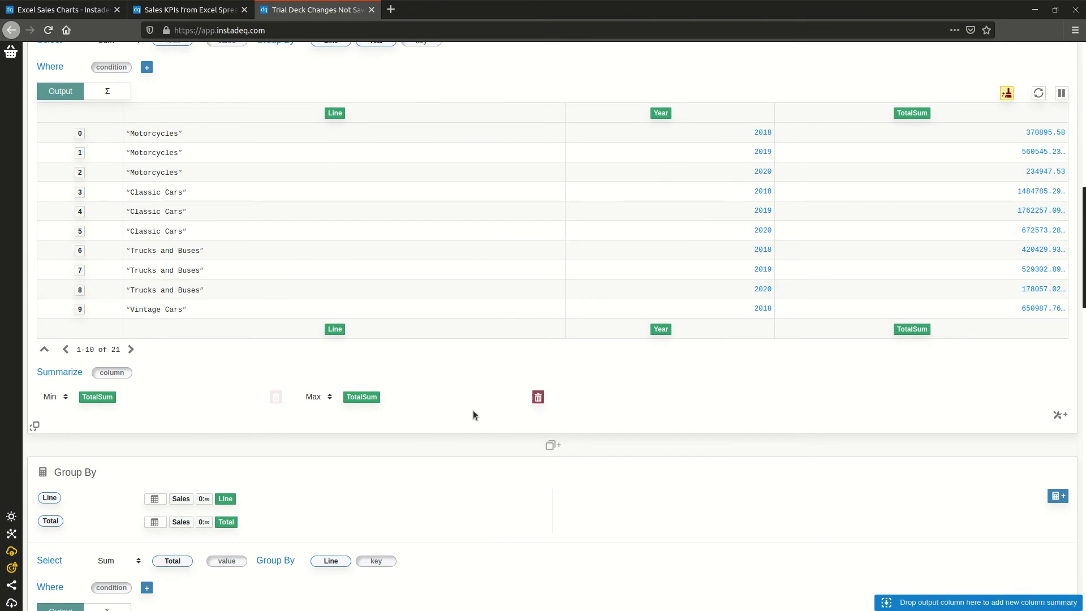
click(461, 446)
scroll(460, 339, down, 6)
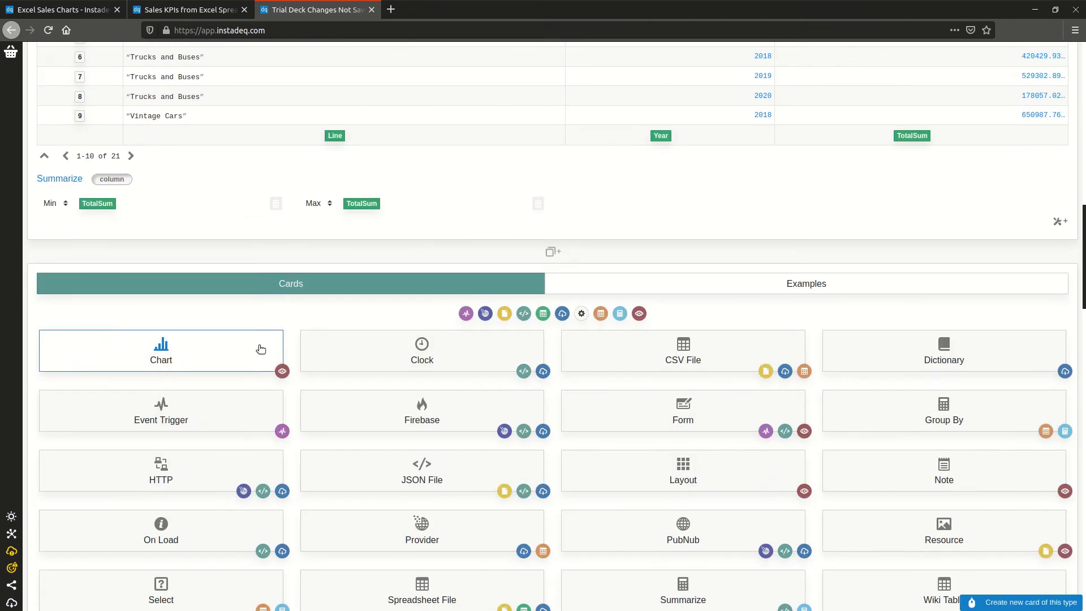
click(261, 349)
Chart the Group By Copy card's TotalSum by Line and Year in the Chart 1 card
scroll(629, 282, down, 2)
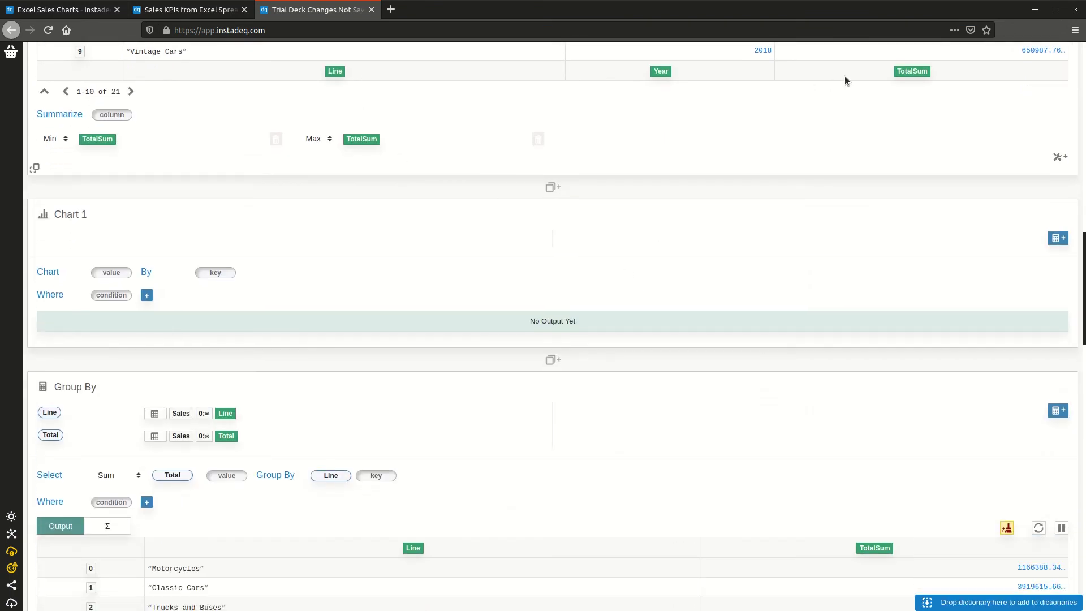
drag(913, 72, 143, 275)
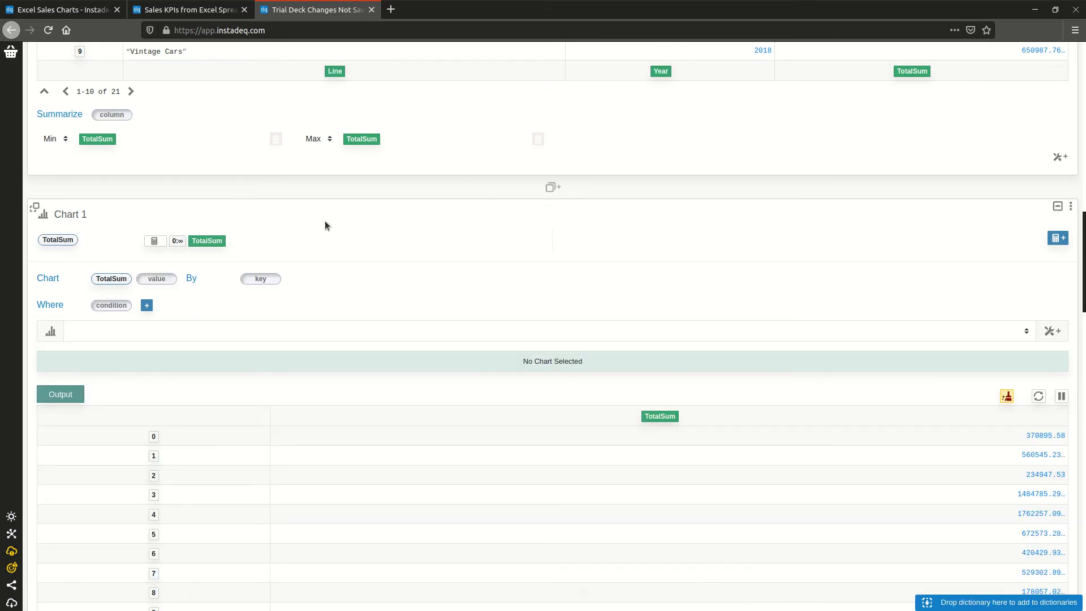
drag(338, 72, 265, 279)
drag(655, 72, 317, 301)
Change the visualization of the Chart 1 card to Stacked
scroll(750, 244, down, 3)
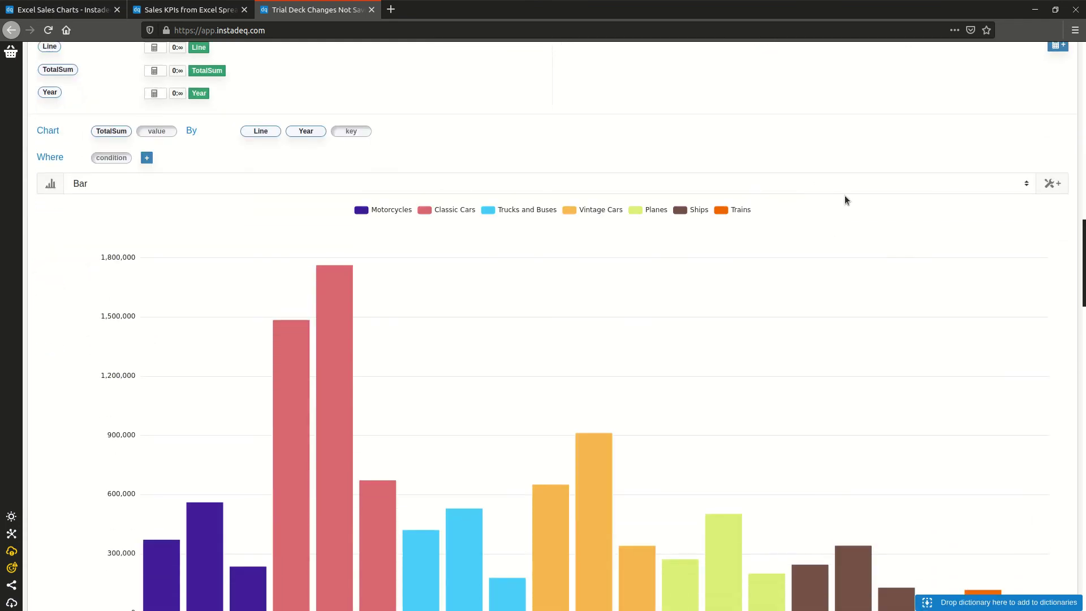
click(843, 184)
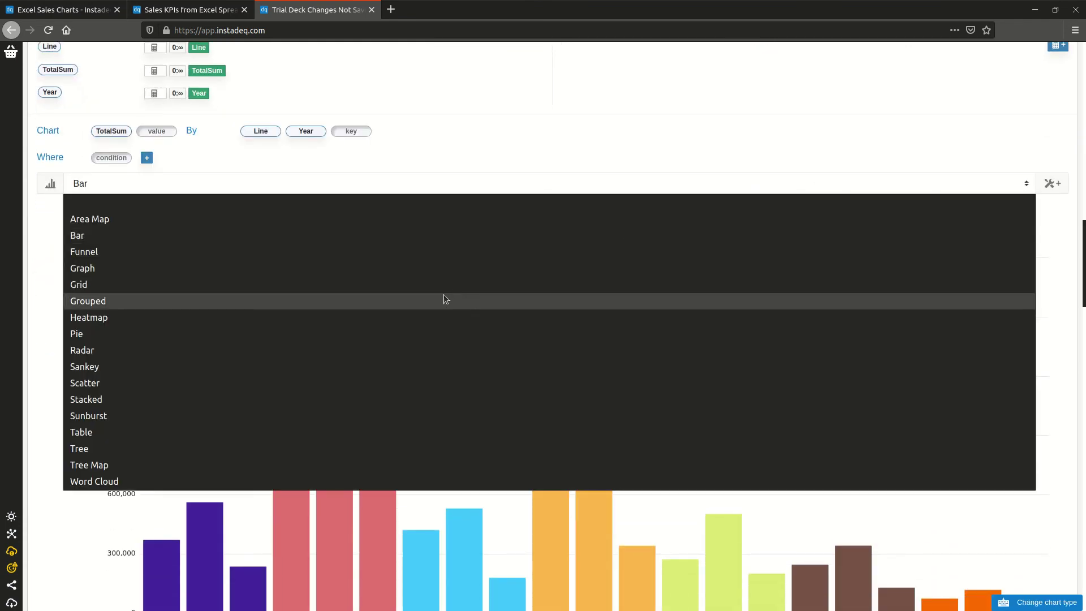
click(104, 399)
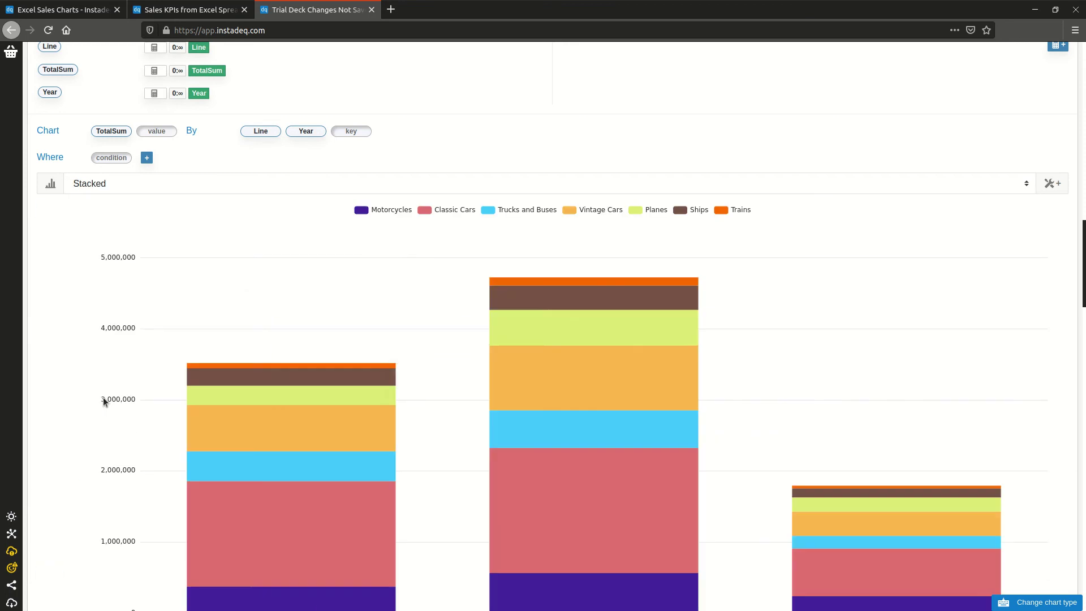
Turn off the legends in the stacked chart's general settings
click(1054, 192)
scroll(1055, 192, down, 3)
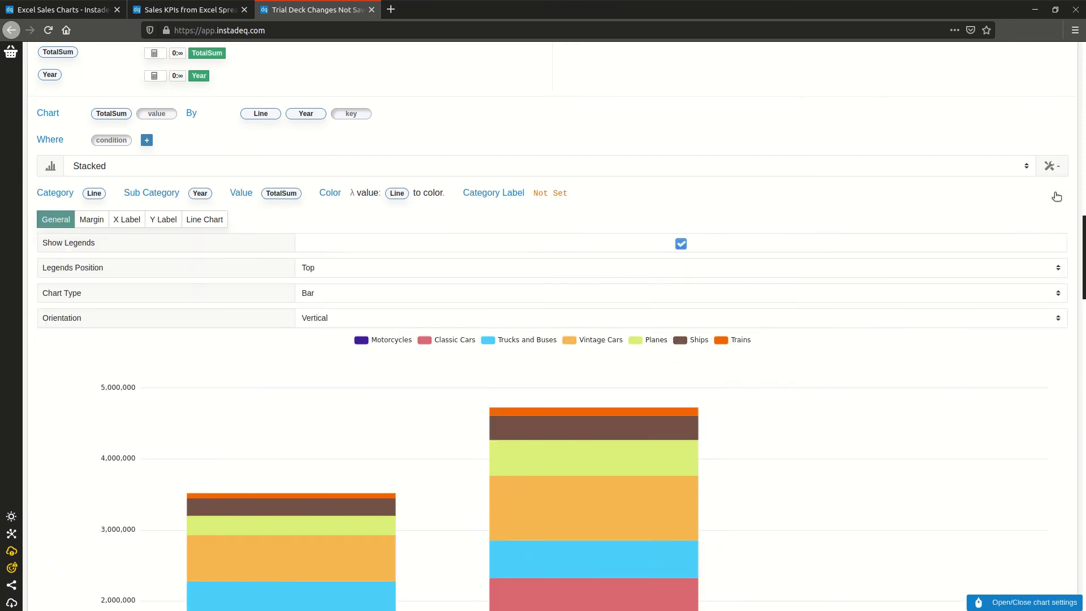
click(680, 100)
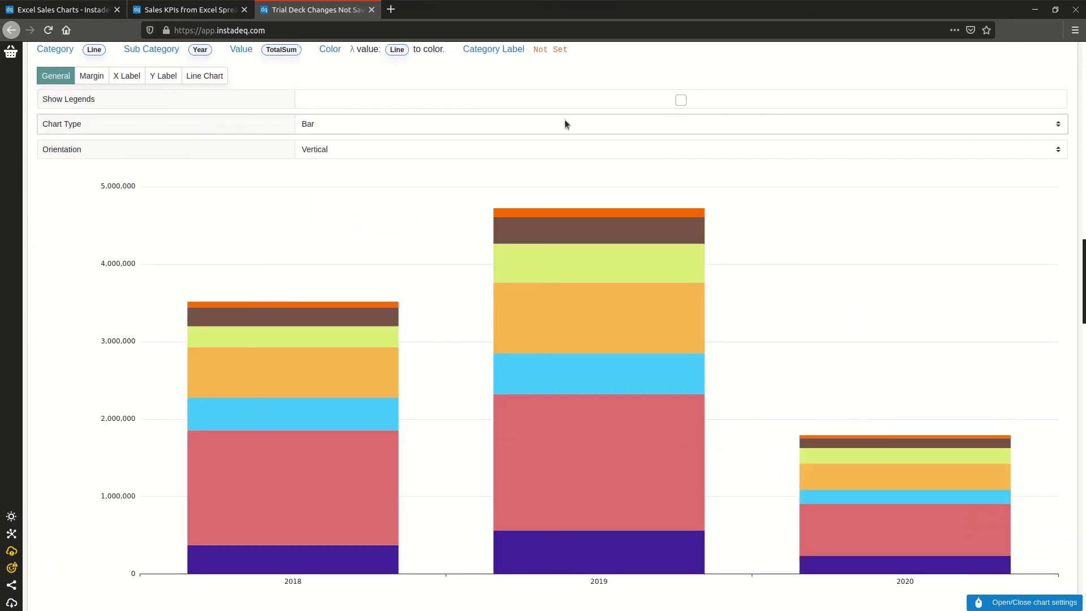
Set the stacked chart's Chart Type to Line and enable Draw Area
click(493, 129)
click(477, 154)
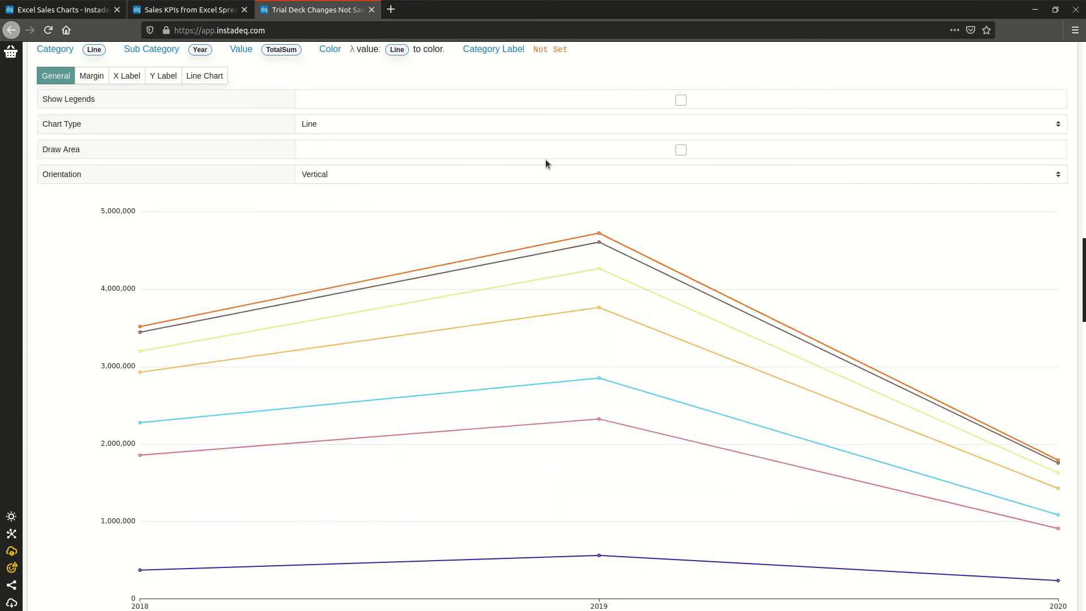
click(681, 150)
scroll(1060, 221, down, 1)
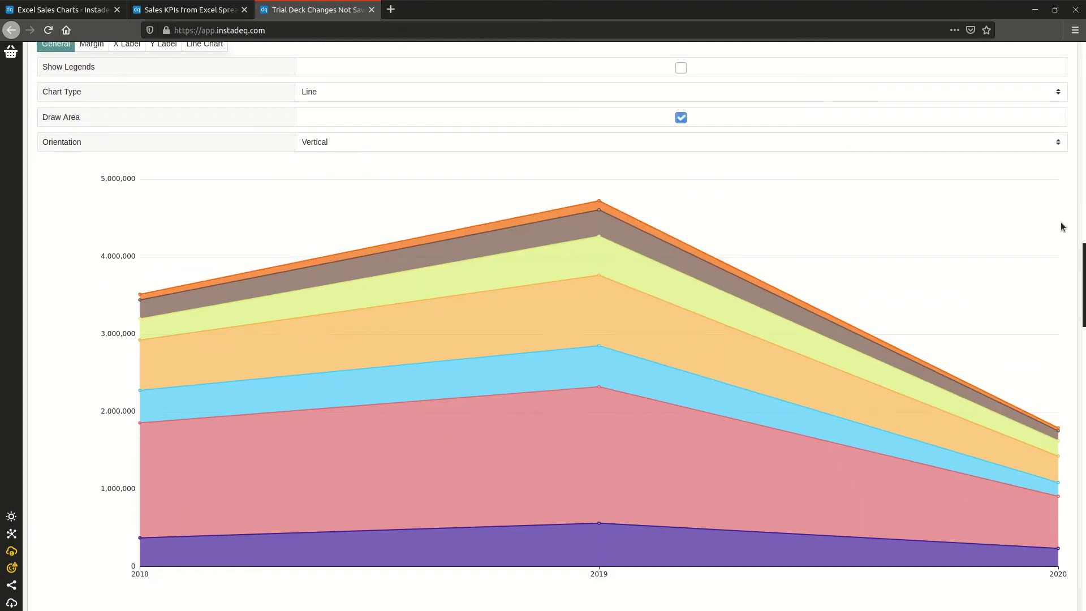
Insert a Layout card between Chart 1 and the original Group By card
scroll(1061, 221, up, 4)
scroll(1060, 222, down, 12)
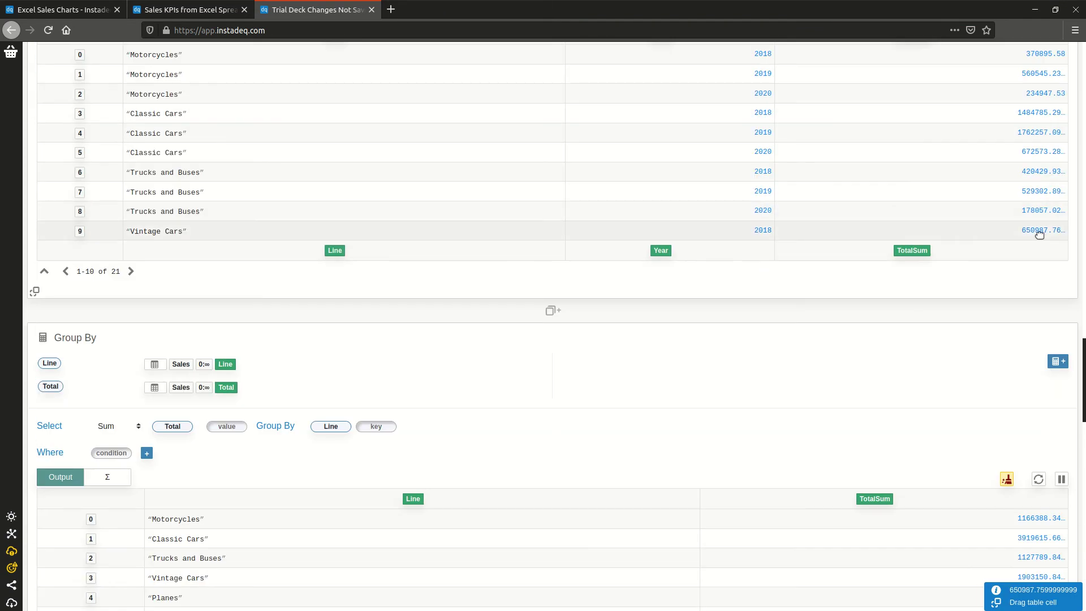
click(590, 310)
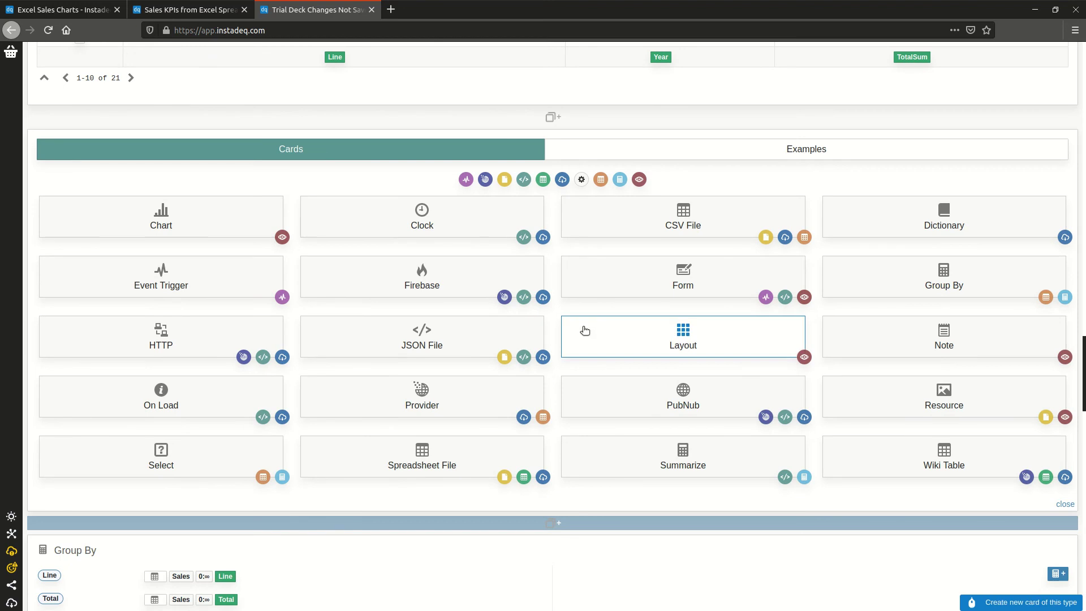
click(601, 341)
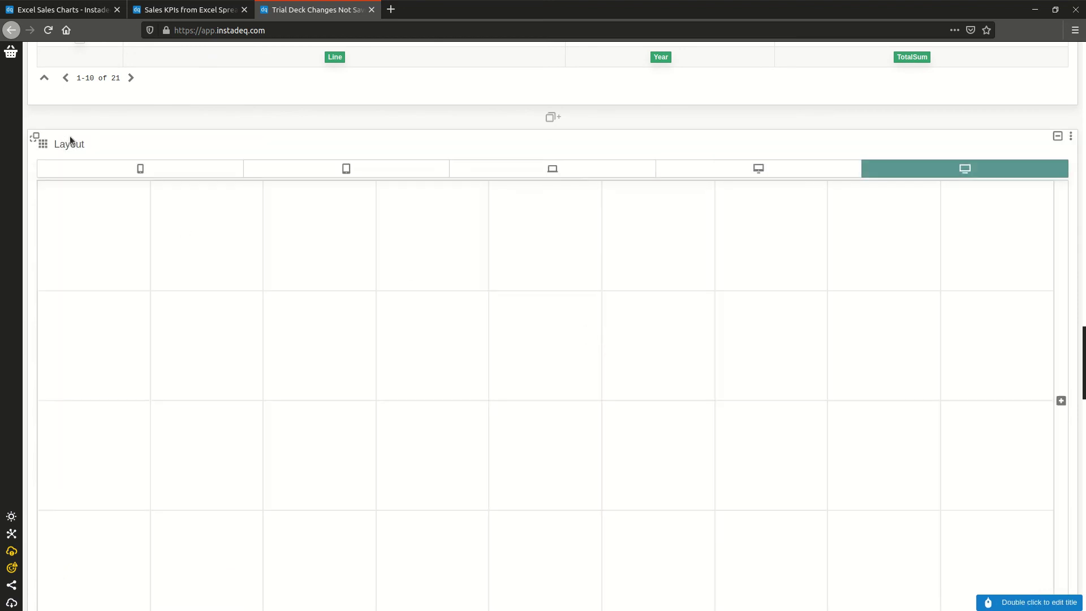
Place Chart 1 in the layout grid and resize it to fill the rightmost five columns at full height
drag(42, 101, 572, 242)
scroll(602, 126, down, 2)
scroll(601, 131, up, 2)
drag(594, 185, 1012, 433)
Collapse the original Group By card and place the bar chart in the layout's leftmost four columns at full height
scroll(345, 280, down, 5)
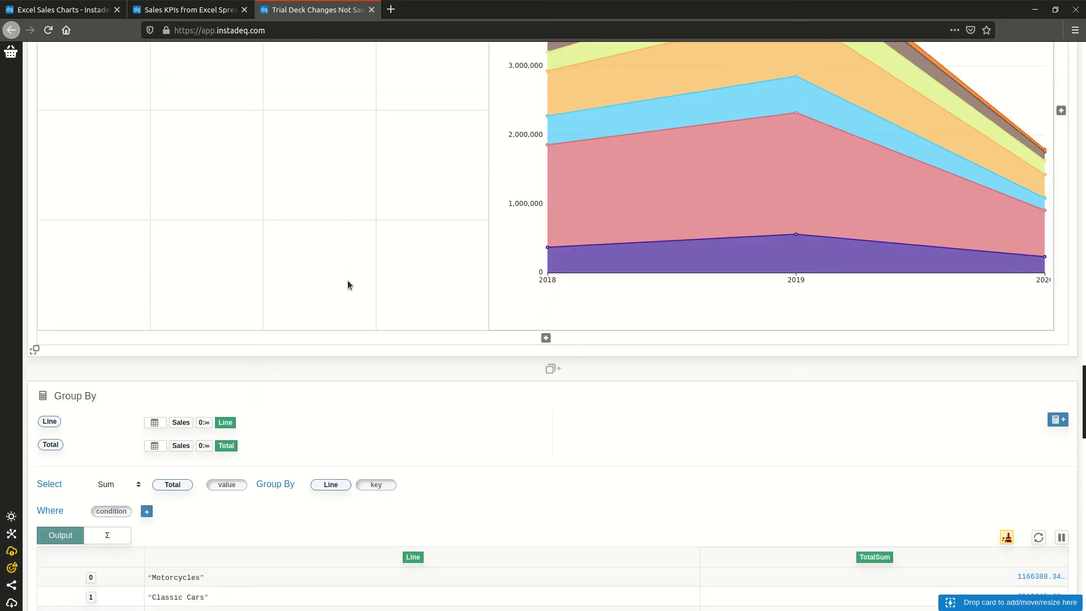
click(1057, 292)
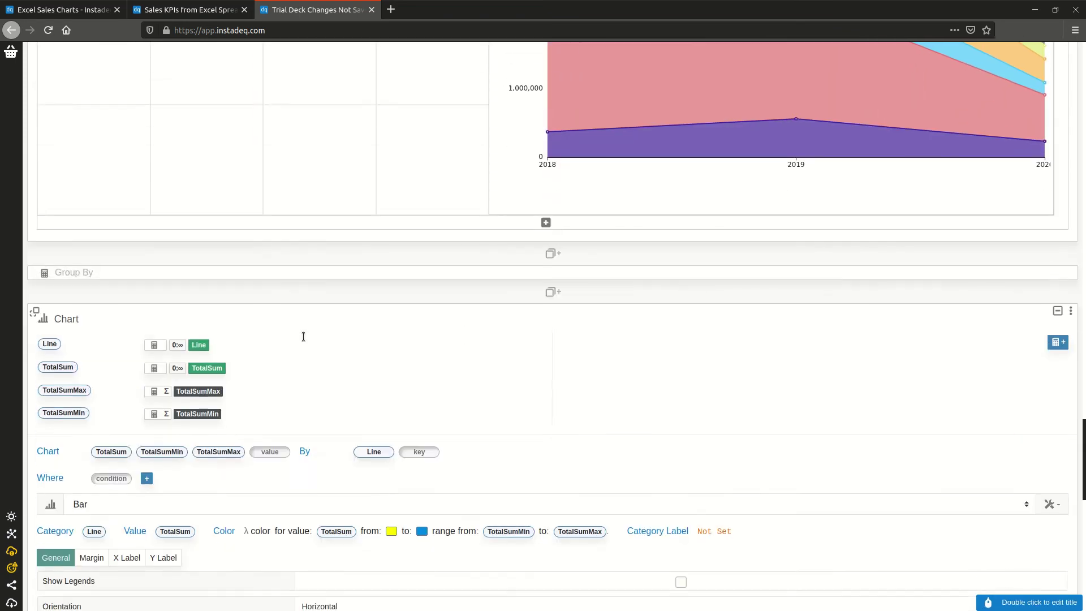
drag(54, 267, 421, 371)
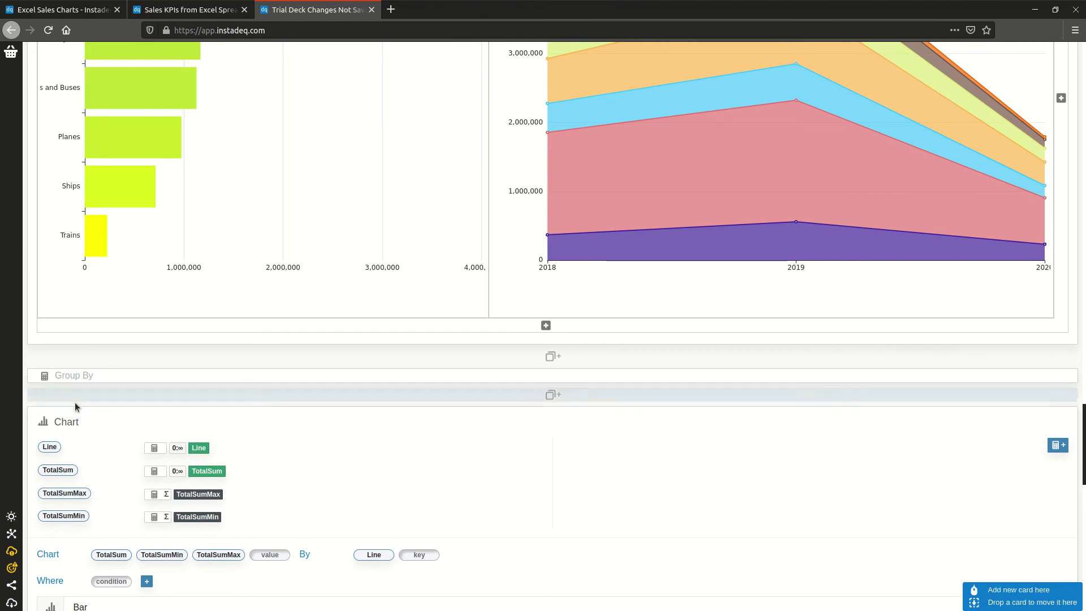
Rename the bar chart's card as "Sales by Line"
scroll(190, 313, down, 4)
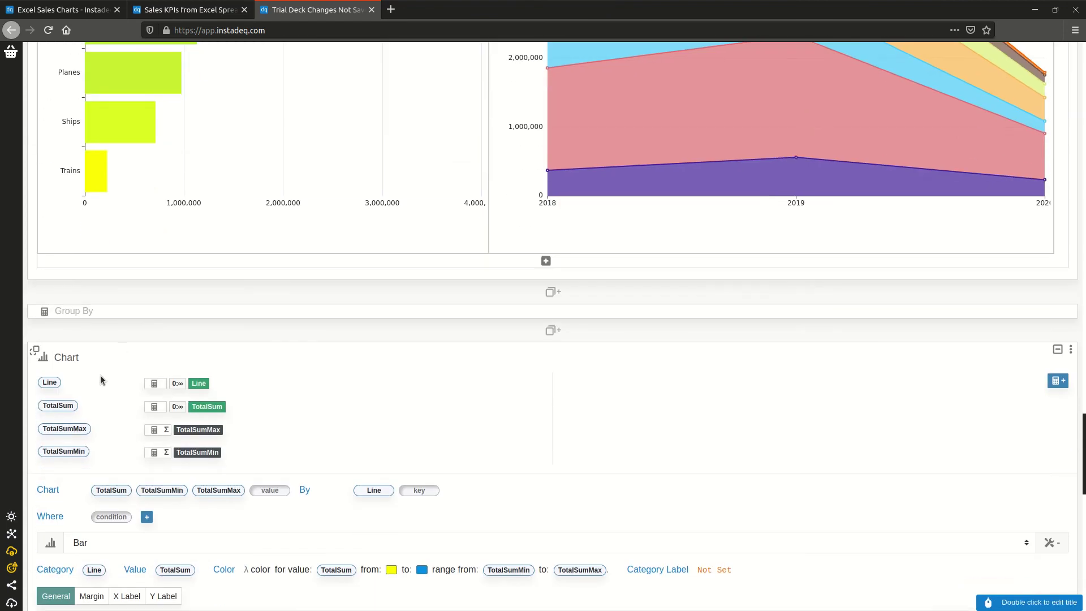
click(97, 357)
text(Sale)
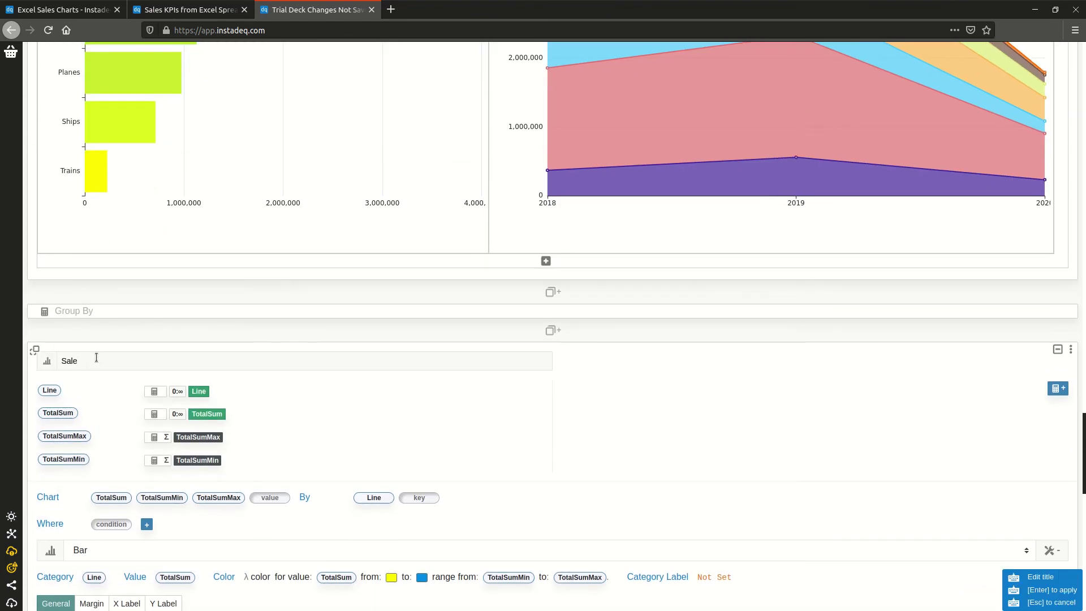
text(s by Line)
key(Return)
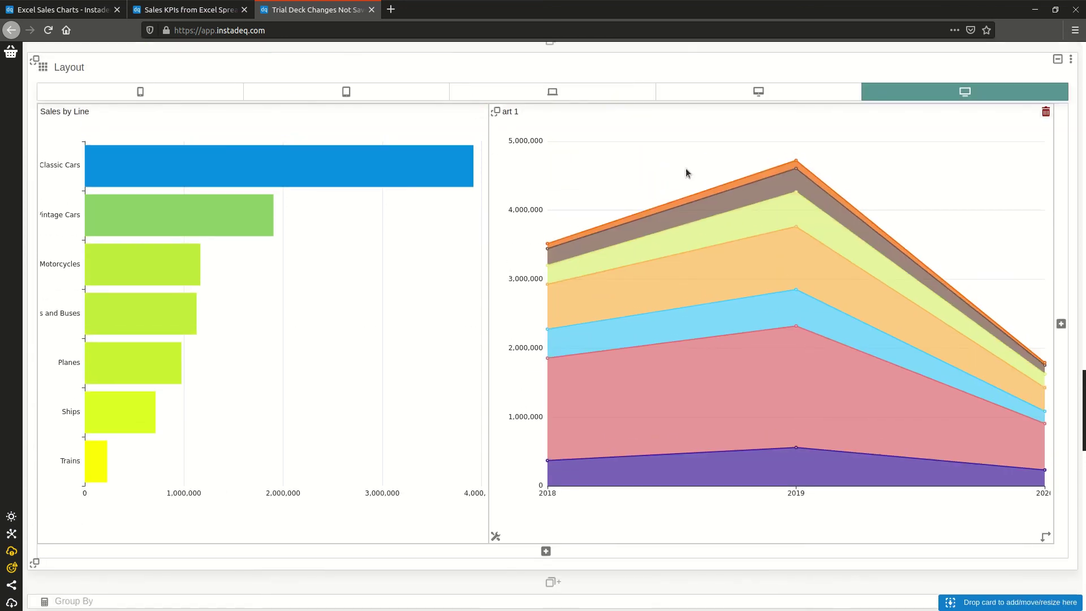
Hide the title of Chart 1 in the layout
click(495, 536)
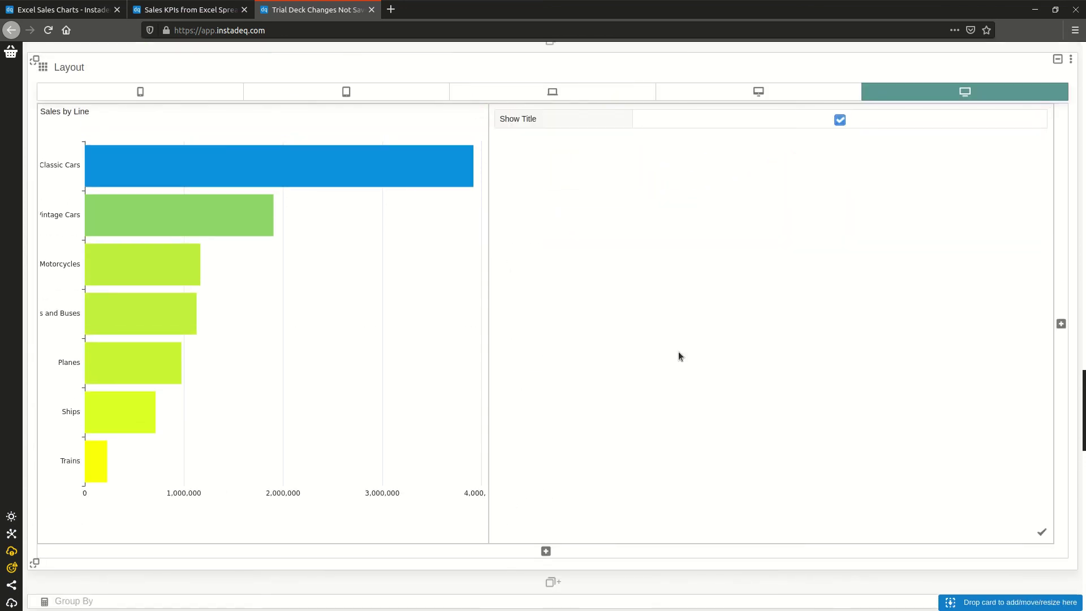
click(839, 120)
click(1041, 532)
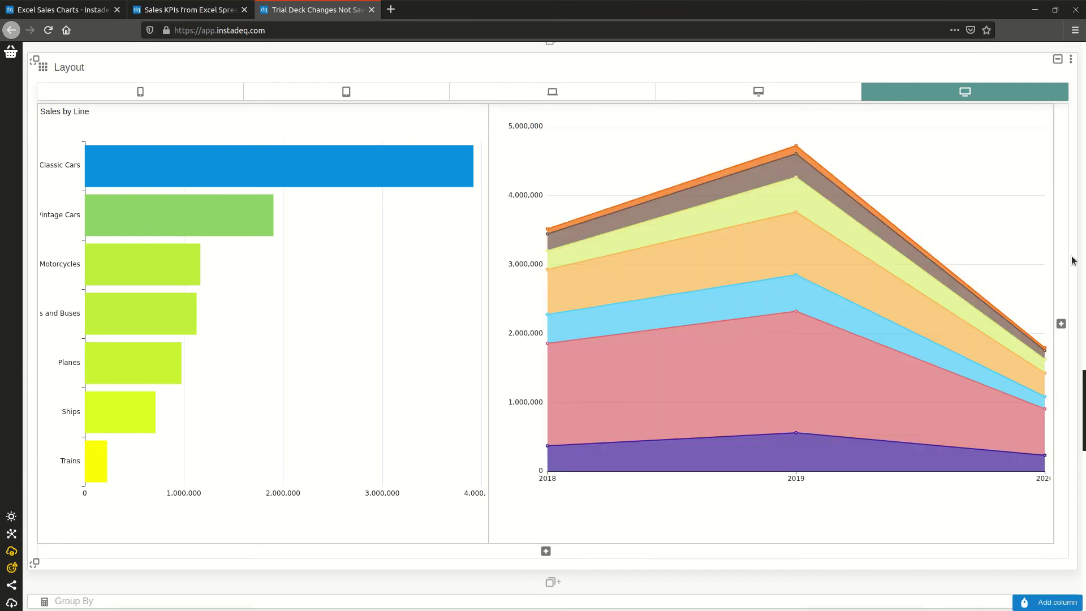
Switch the Layout card to read-only view so only its two charts are displayed
scroll(1073, 243, up, 2)
mouse_move(1073, 127)
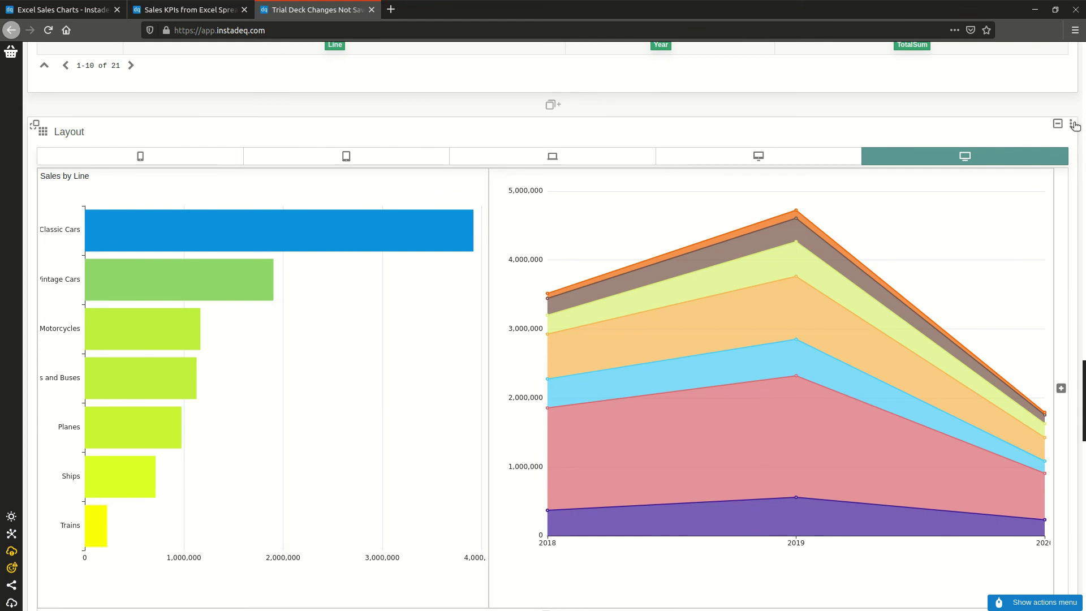
click(1073, 127)
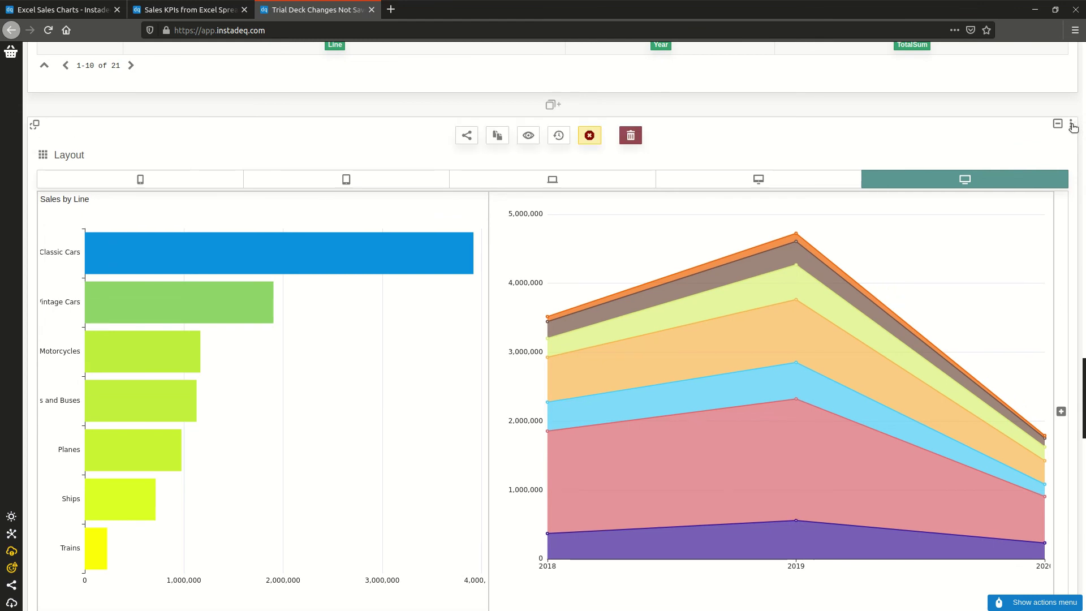
click(529, 137)
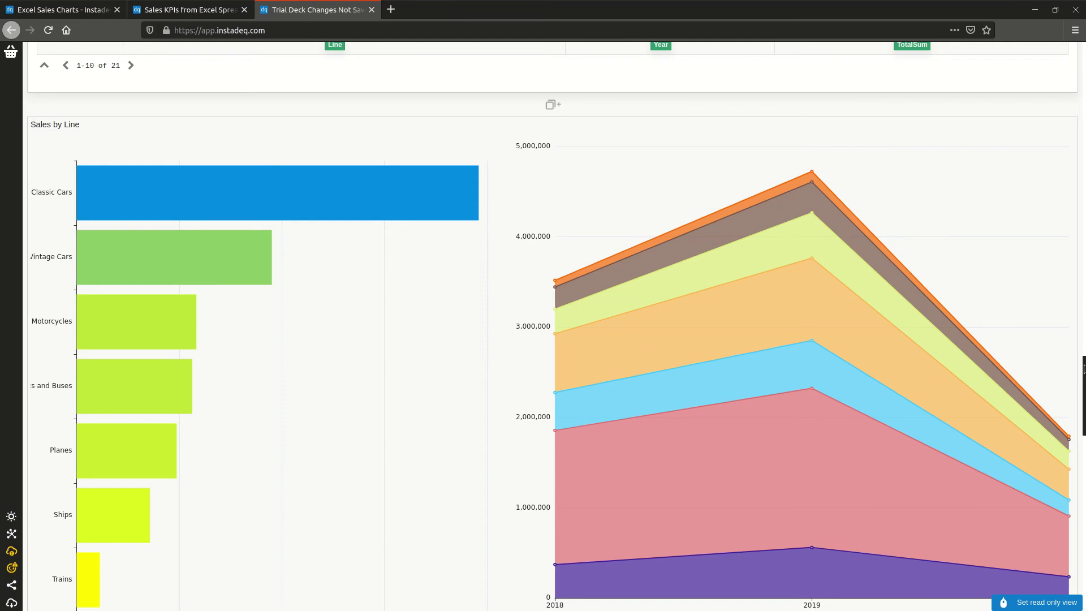
scroll(1066, 253, down, 1)
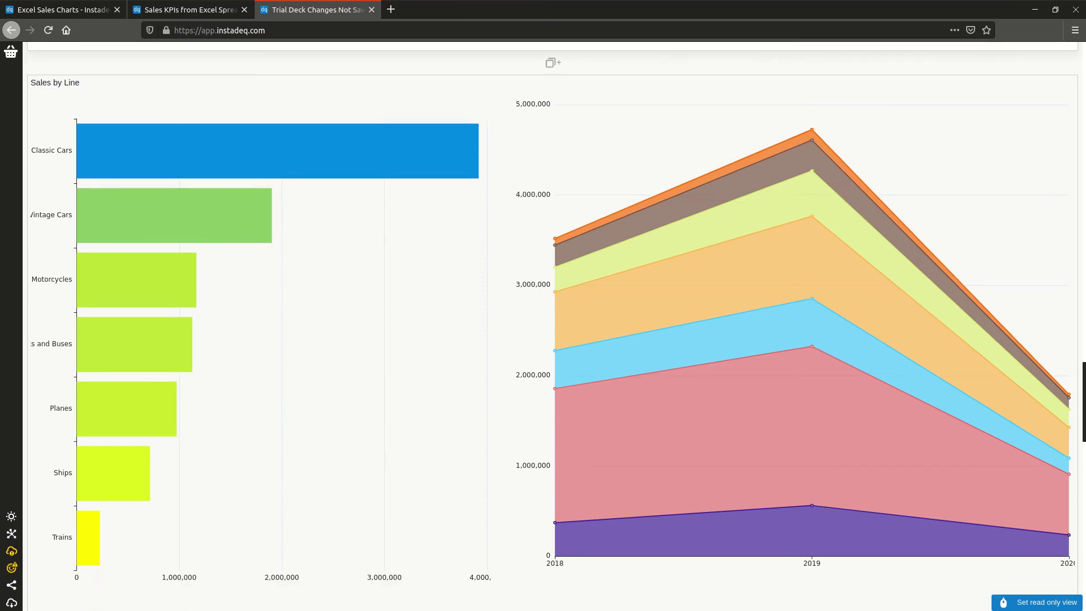
Load Sales New.xls into the Spreadsheet File card and check both charts in the layout with the new data
scroll(1067, 113, down, 5)
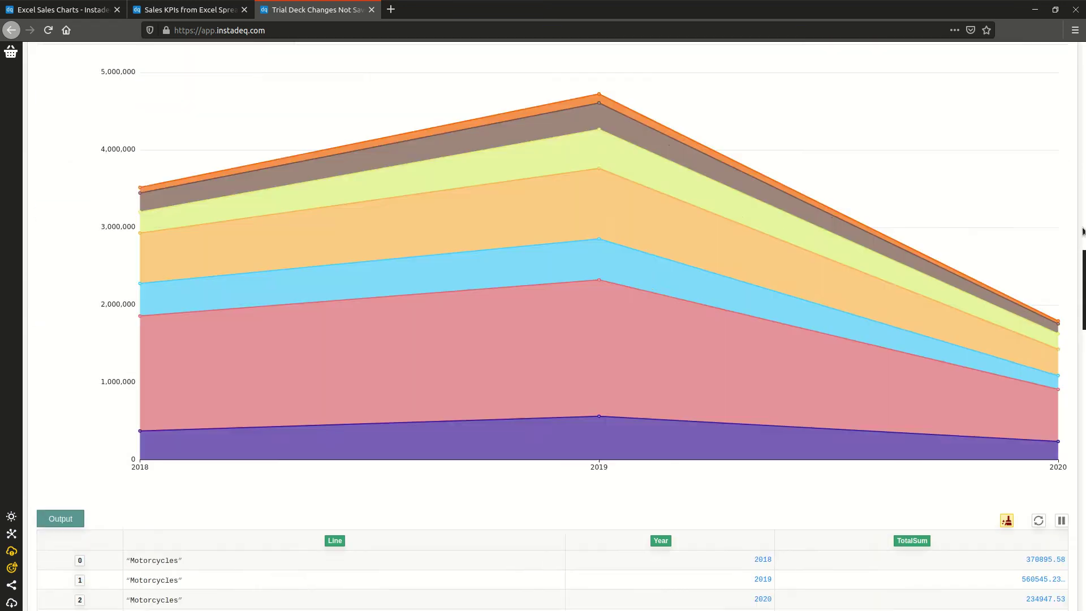
scroll(1066, 113, up, 8)
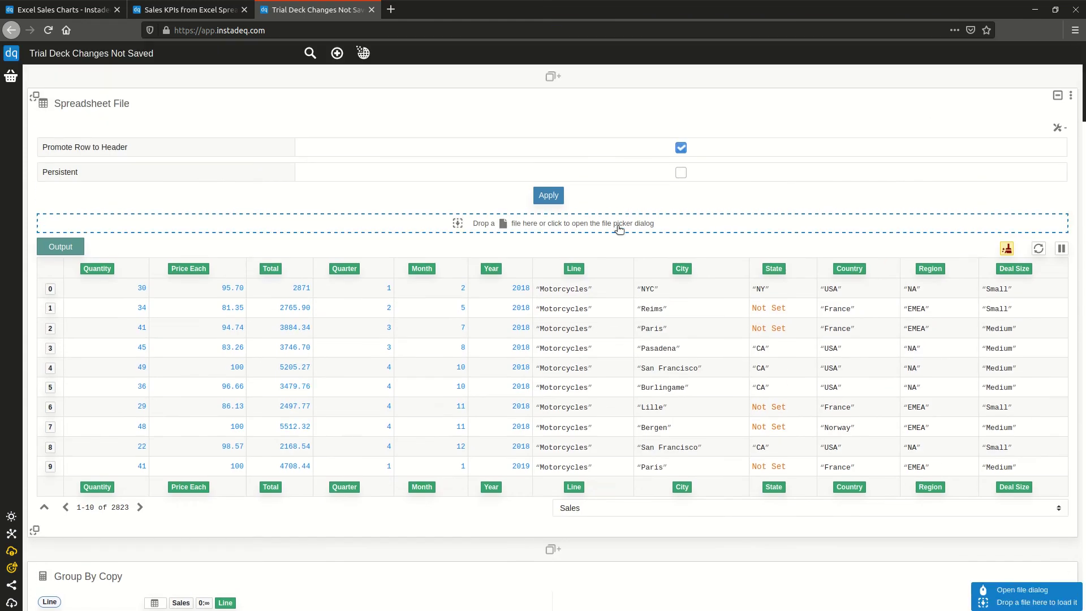
click(619, 229)
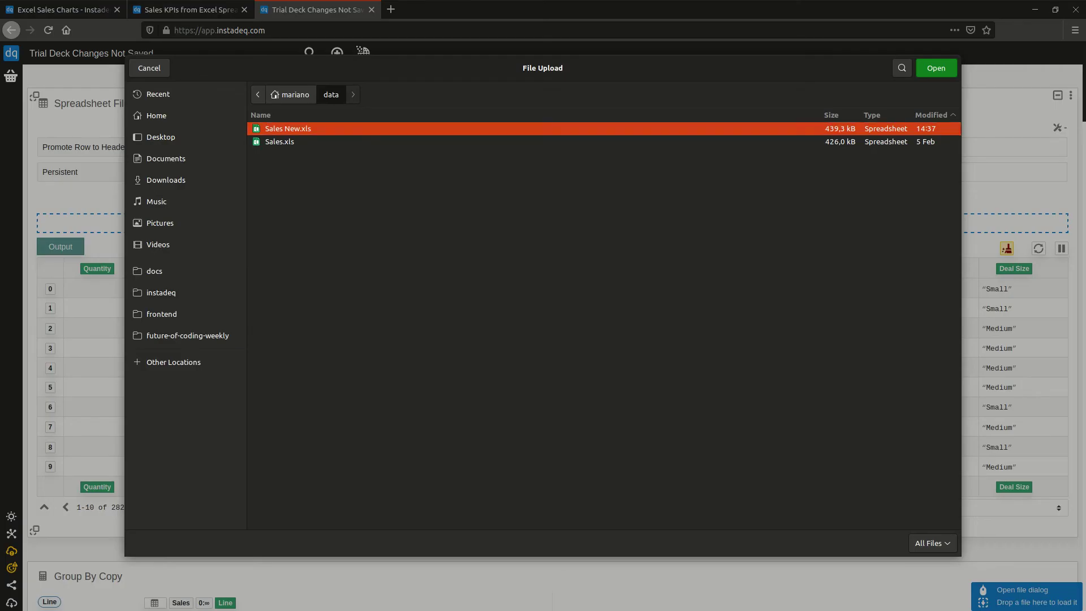
double_click(307, 128)
scroll(543, 325, down, 15)
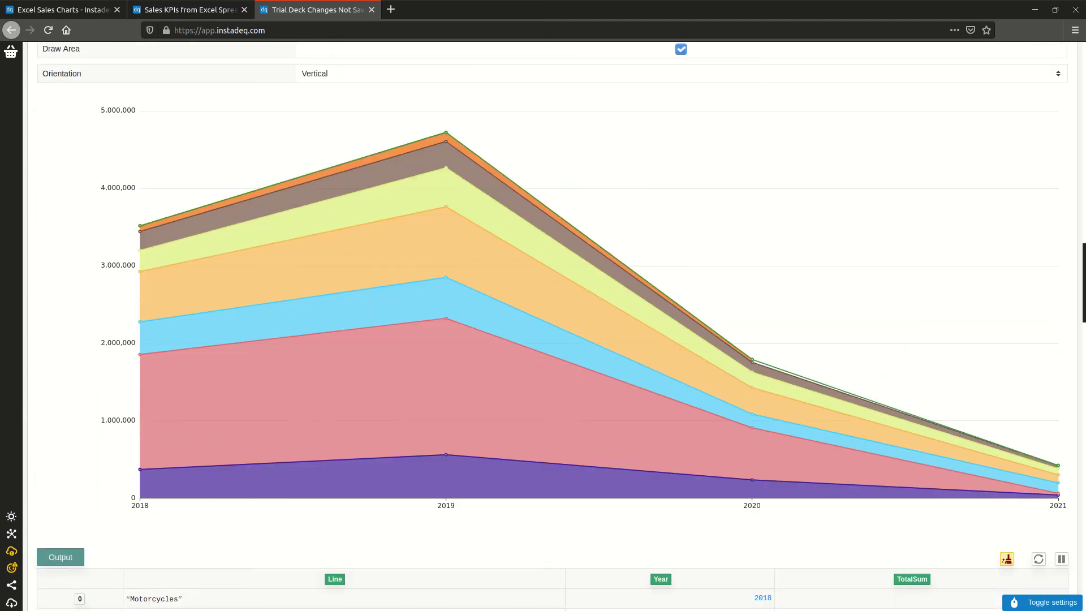
scroll(543, 326, down, 12)
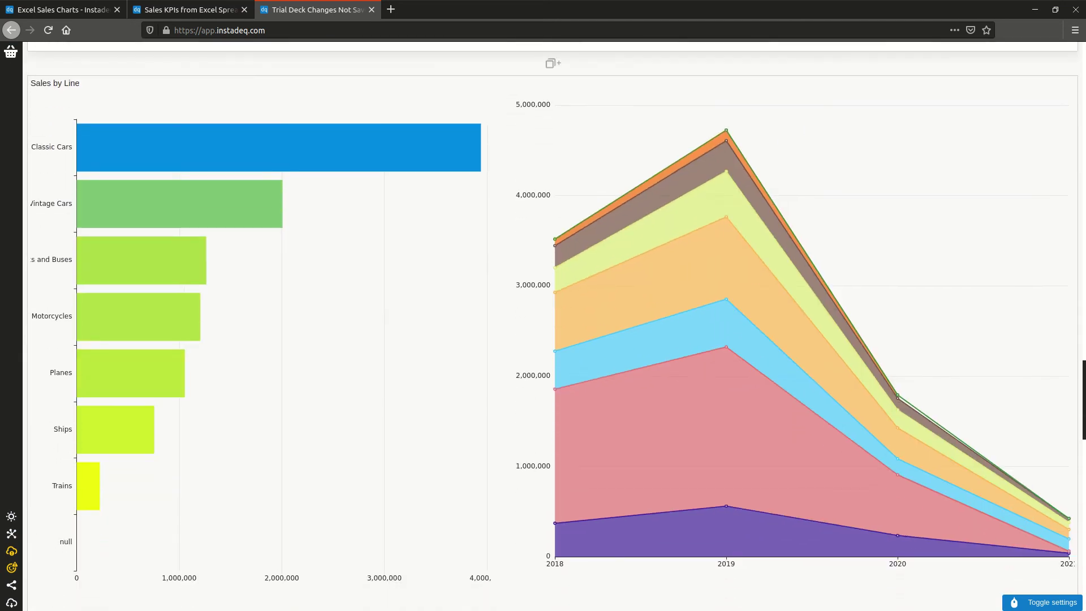